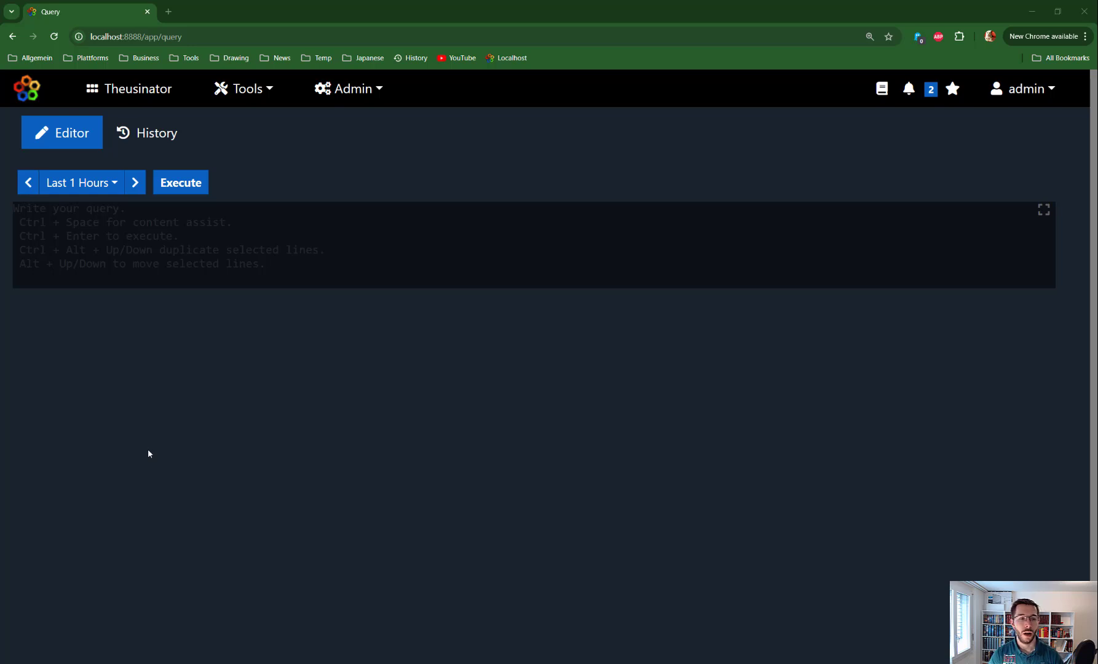
# - Write "| aggregate" in the query editor and open the full manual for that command
pyautogui.click(145, 287)
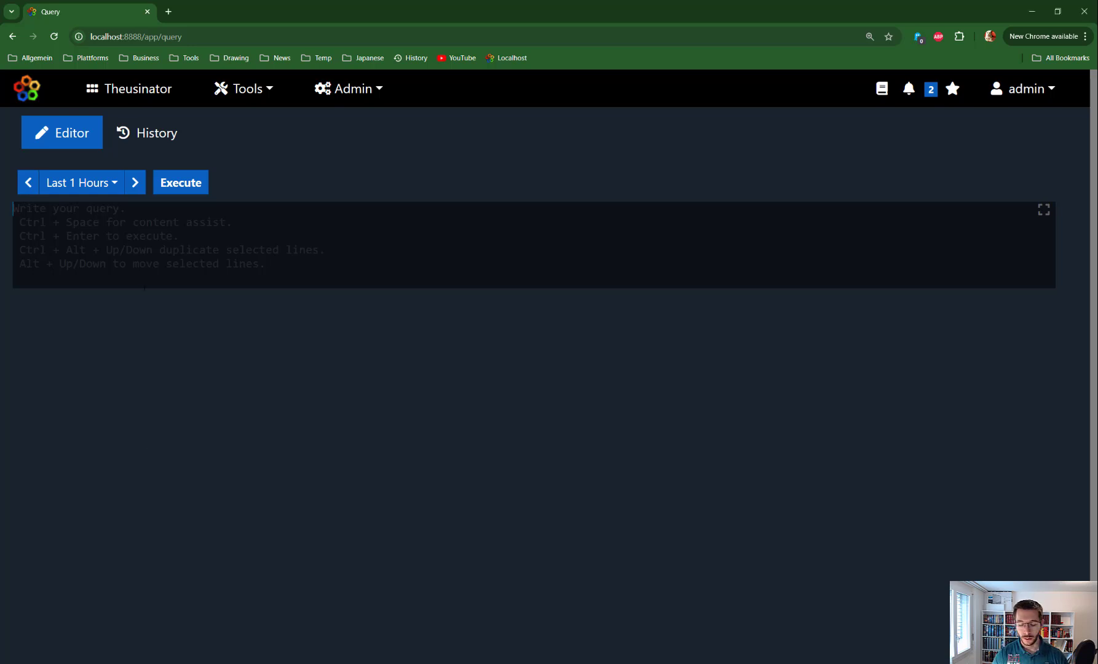
pyautogui.write('| ')
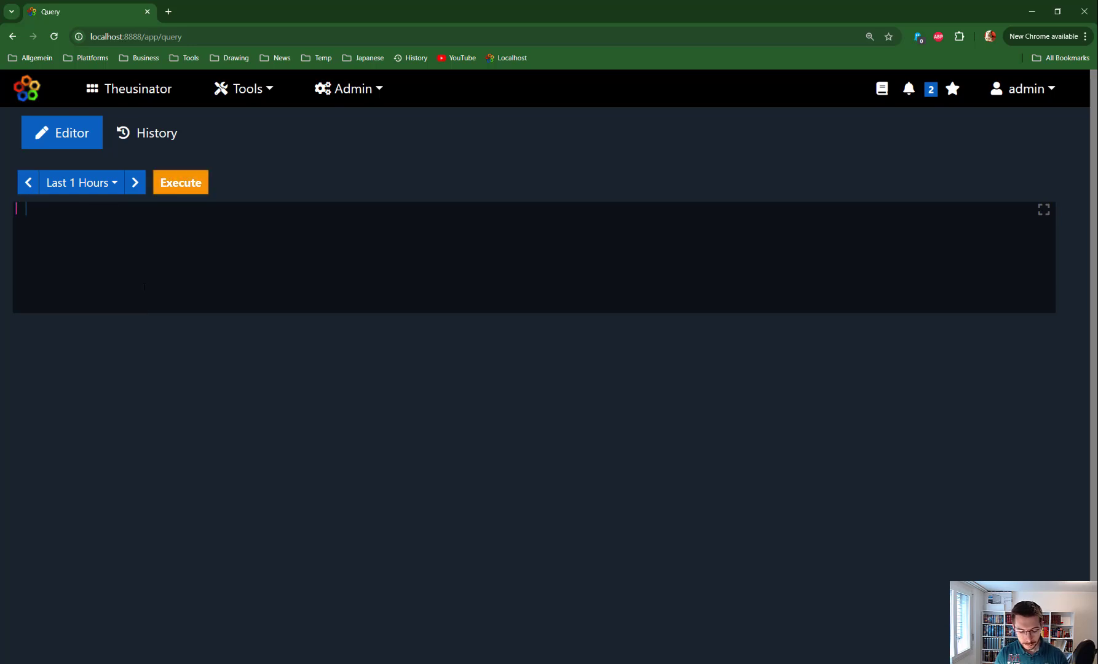
pyautogui.write('agg')
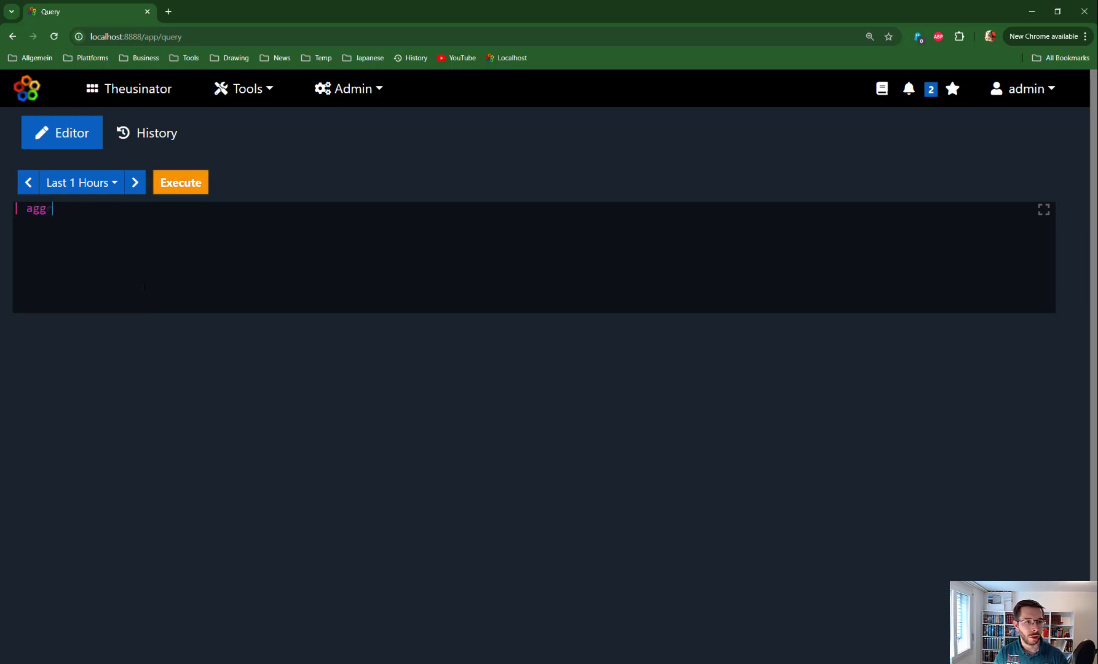
pyautogui.write('r')
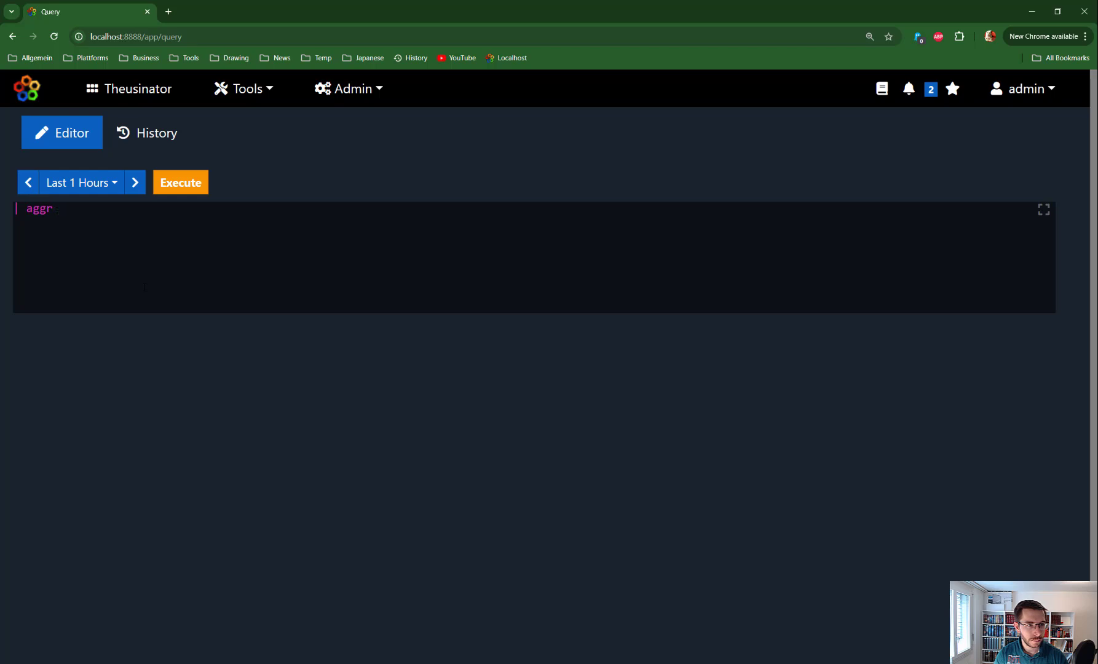
pyautogui.write('etgate')
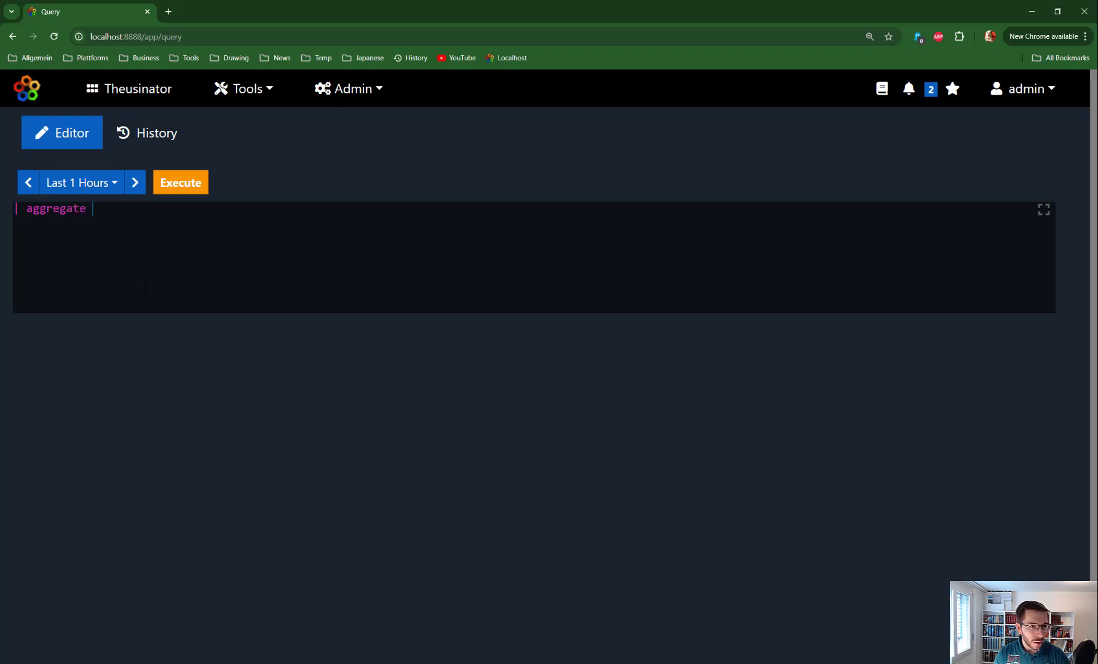
pyautogui.hotkey('ctrl', 'Return')
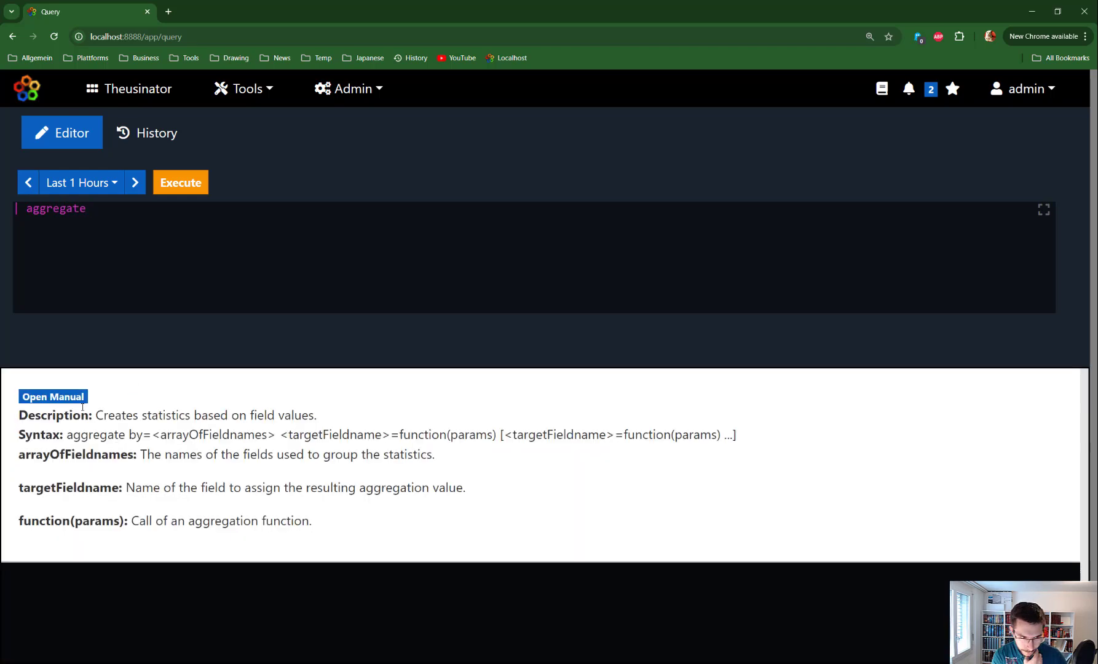
pyautogui.click(67, 401)
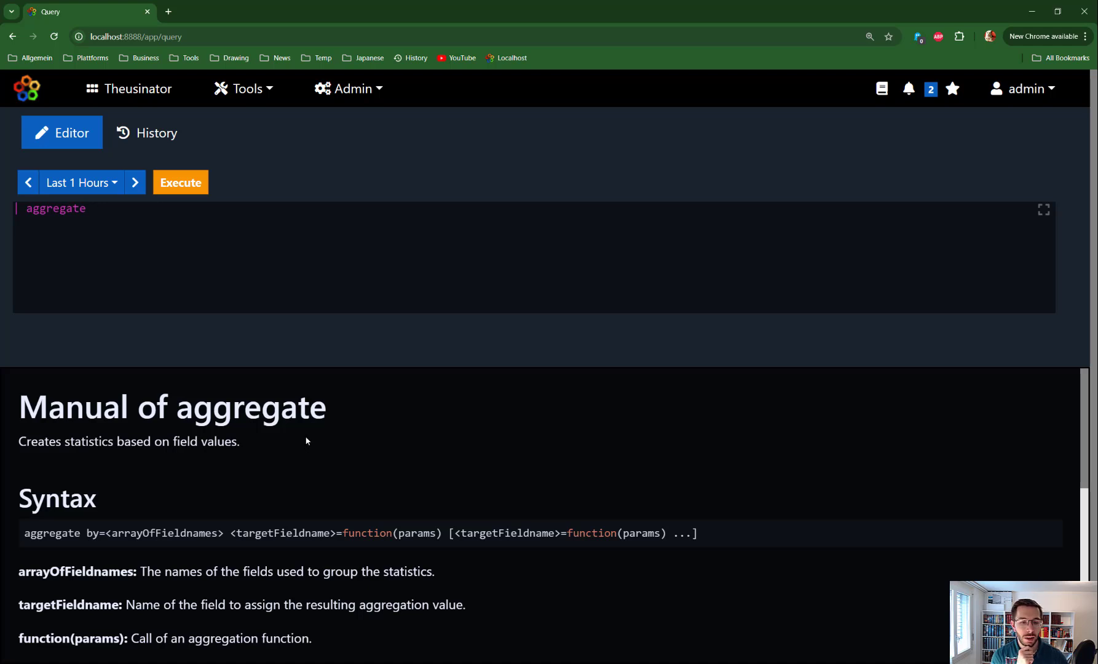
# - Replace the query with the manual's example that generates 1000 random records and aggregates them by FIRSTNAME
pyautogui.scroll(-2, 306, 440)
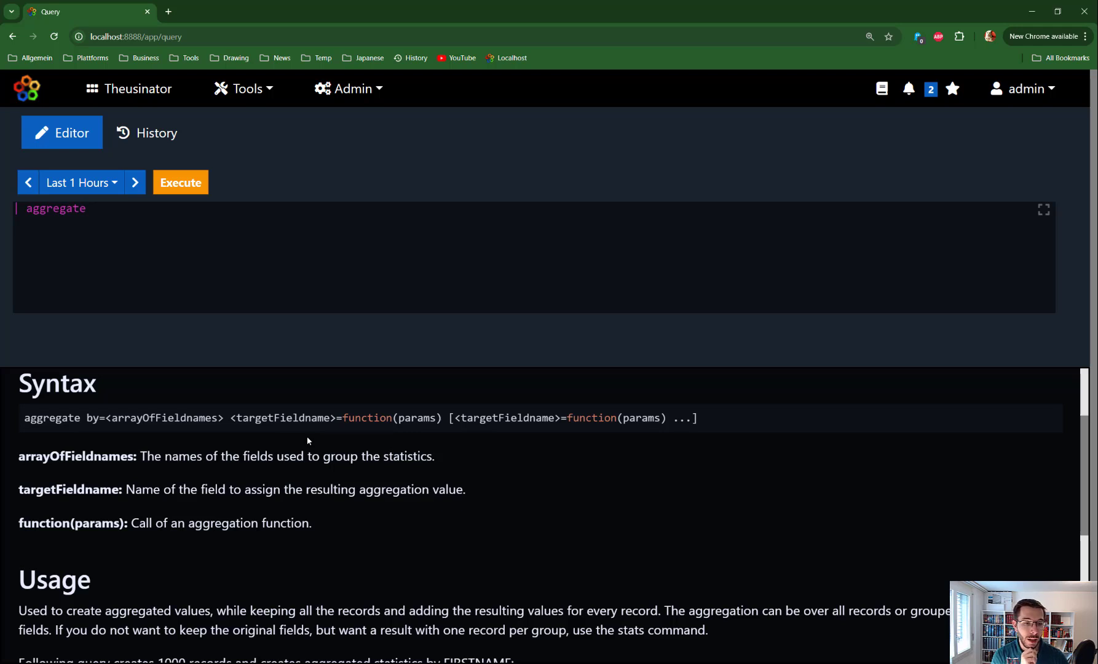
pyautogui.scroll(-1, 299, 456)
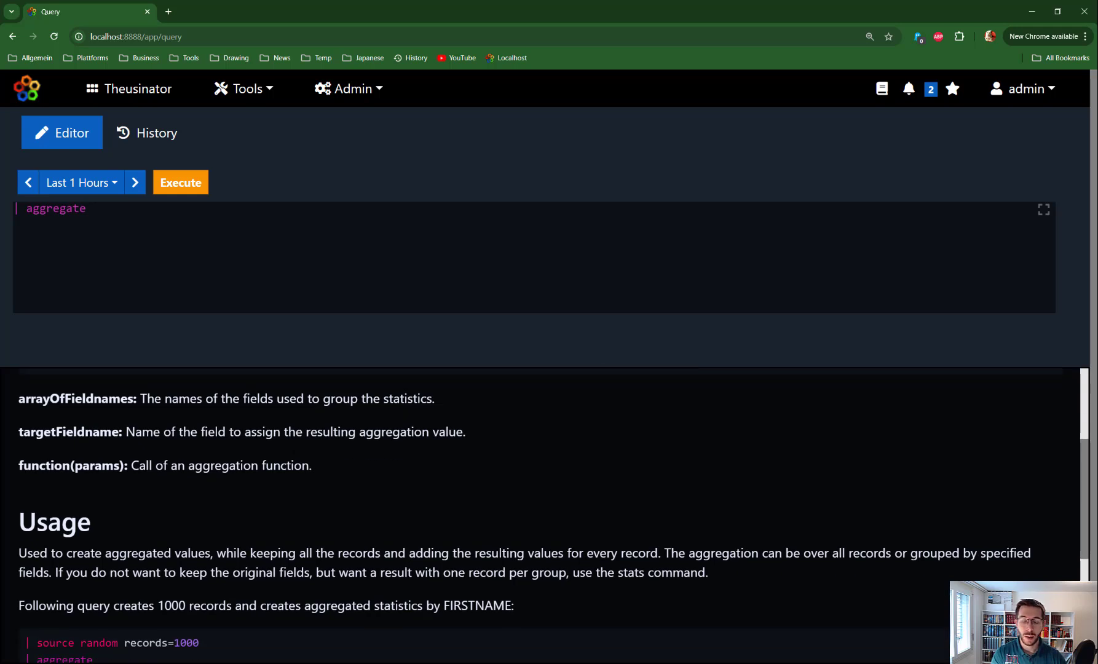
pyautogui.moveTo(246, 553); pyautogui.dragTo(391, 554)
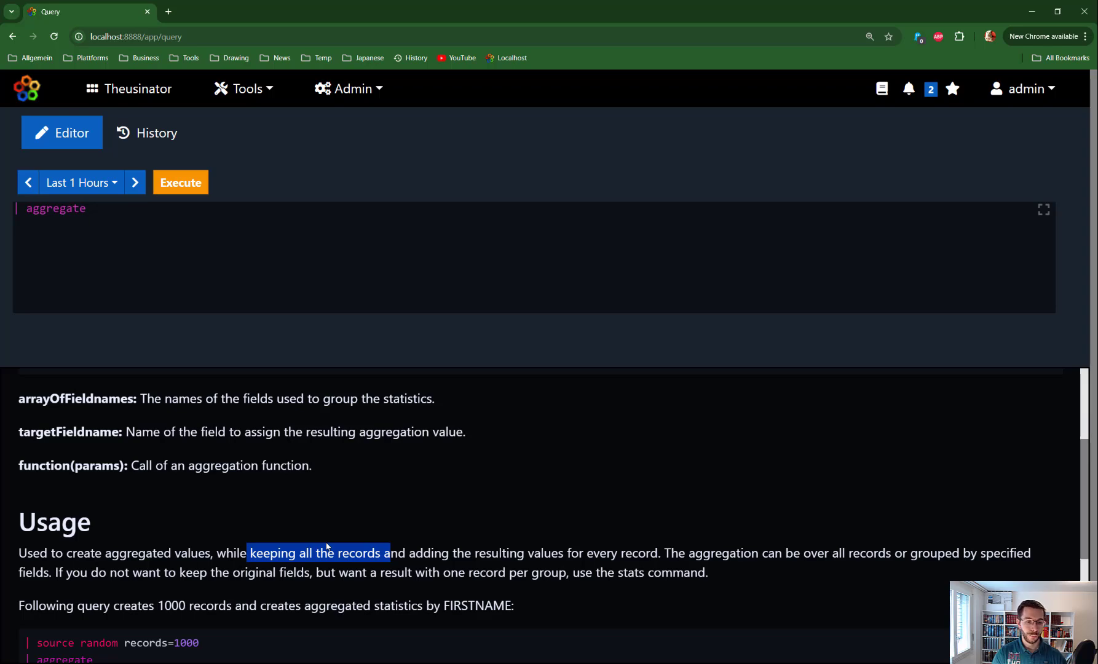
pyautogui.scroll(-3, 271, 508)
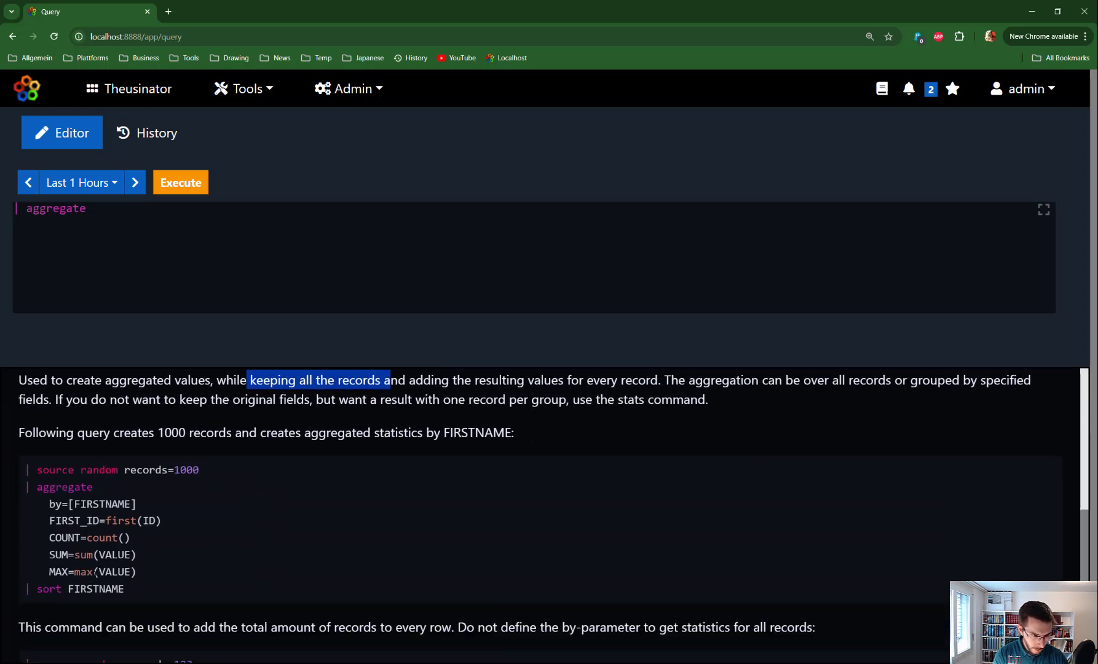
pyautogui.moveTo(133, 587); pyautogui.dragTo(25, 467)
pyautogui.hotkey('ctrl', 'c')
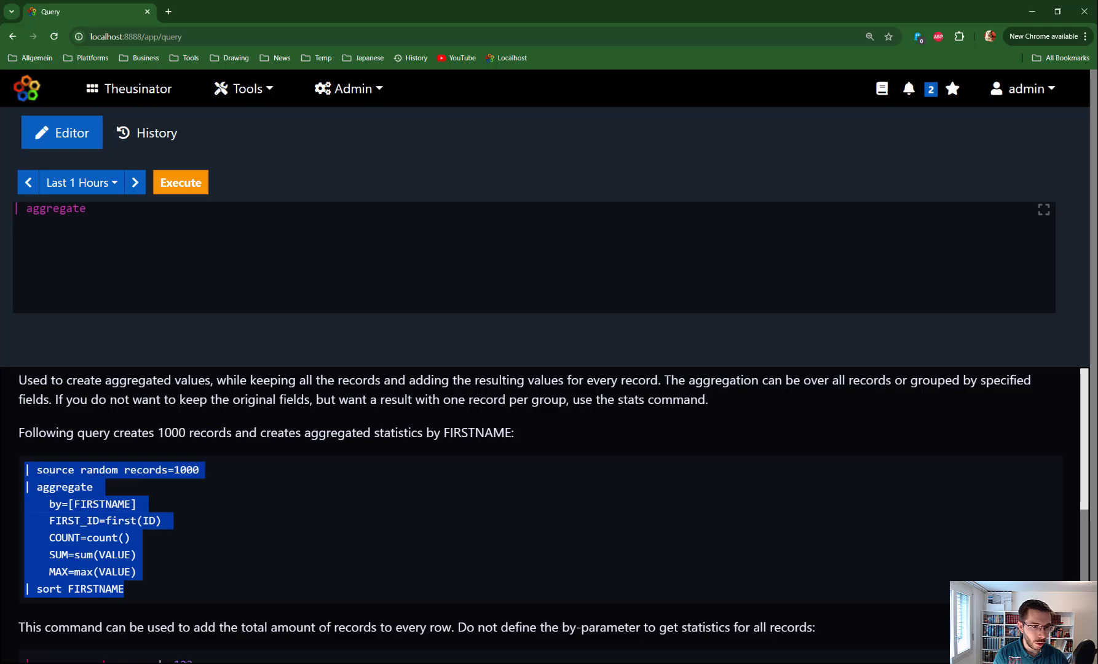
pyautogui.moveTo(93, 209); pyautogui.dragTo(14, 209)
pyautogui.hotkey('ctrl', 'v')
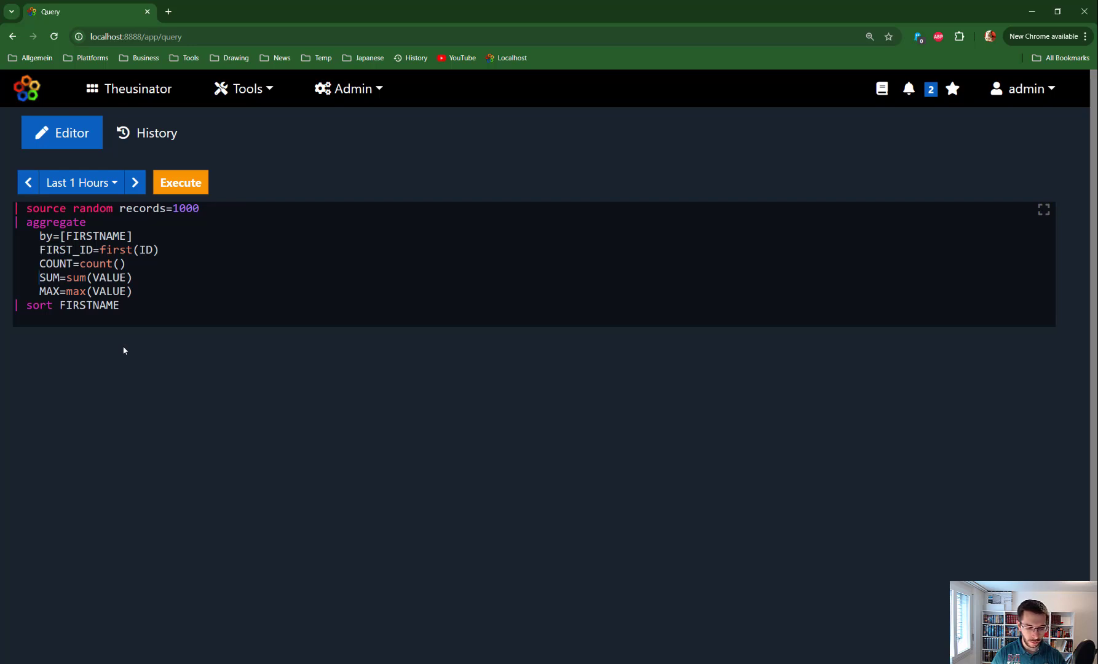
# - Comment out the SUM and MAX lines of the aggregate command with # and execute the query
pyautogui.write('#')
pyautogui.press('Down')
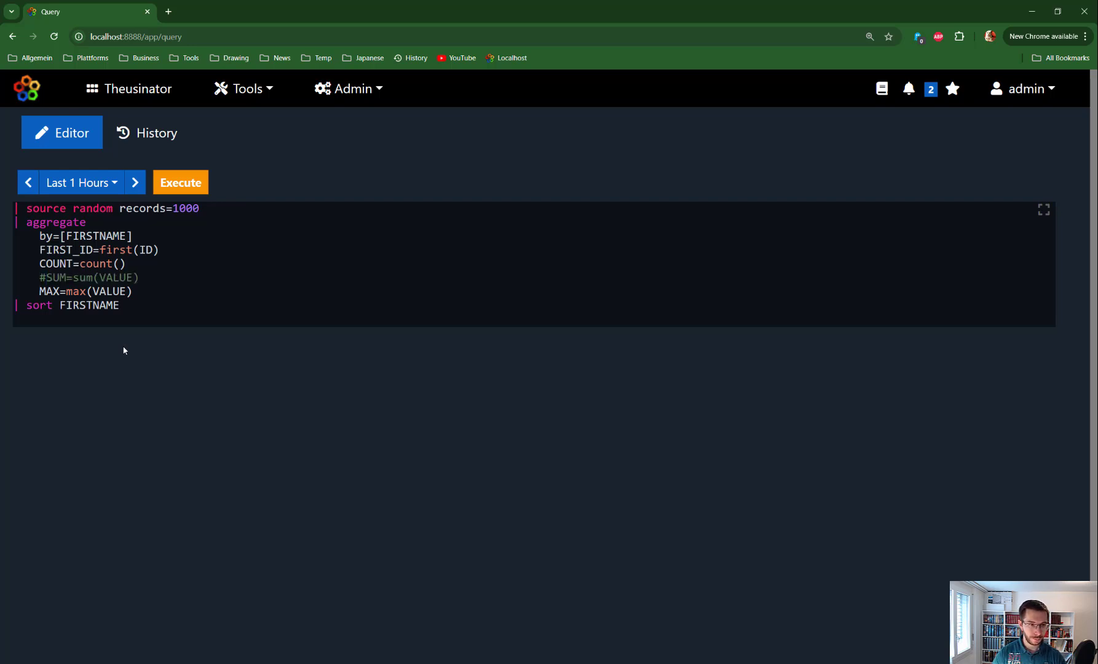
pyautogui.write('#')
pyautogui.hotkey('ctrl', 'Return')
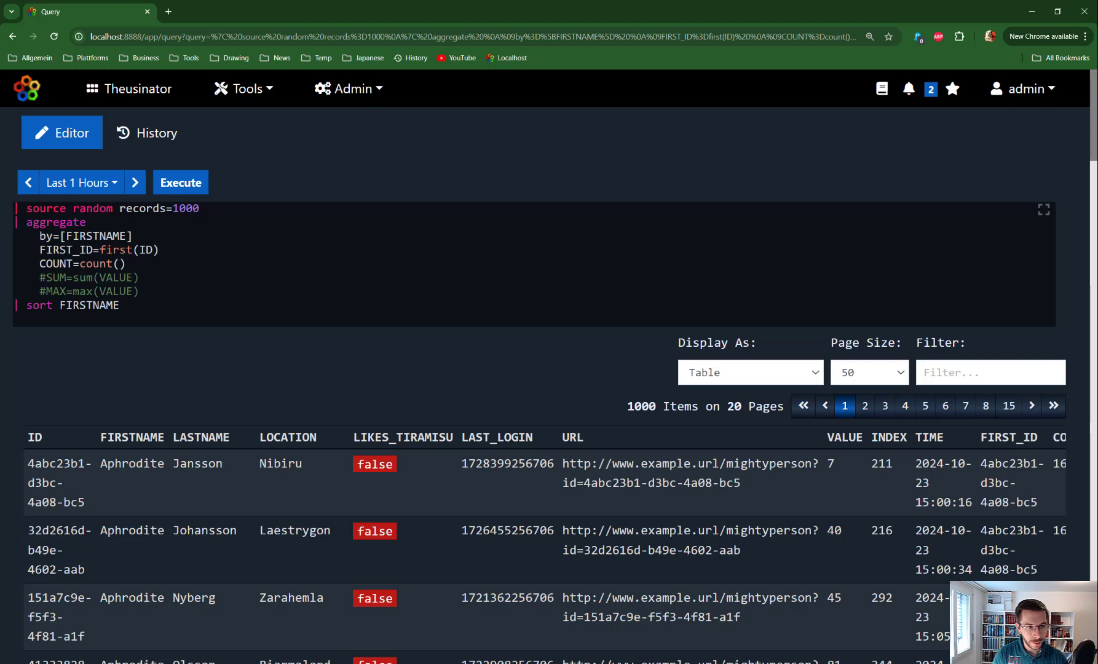
# - Examine the by=[FIRSTNAME] parameter, the first(ID) and count() functions, and the resulting rows
pyautogui.moveTo(26, 222); pyautogui.dragTo(139, 236)
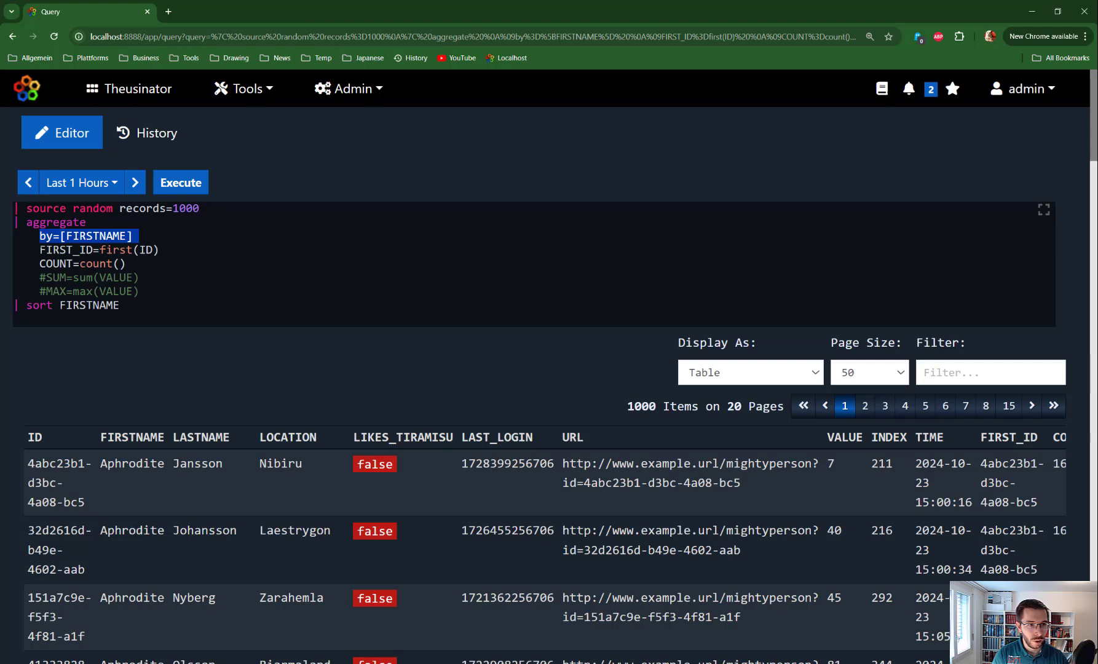
pyautogui.moveTo(40, 250); pyautogui.dragTo(180, 247)
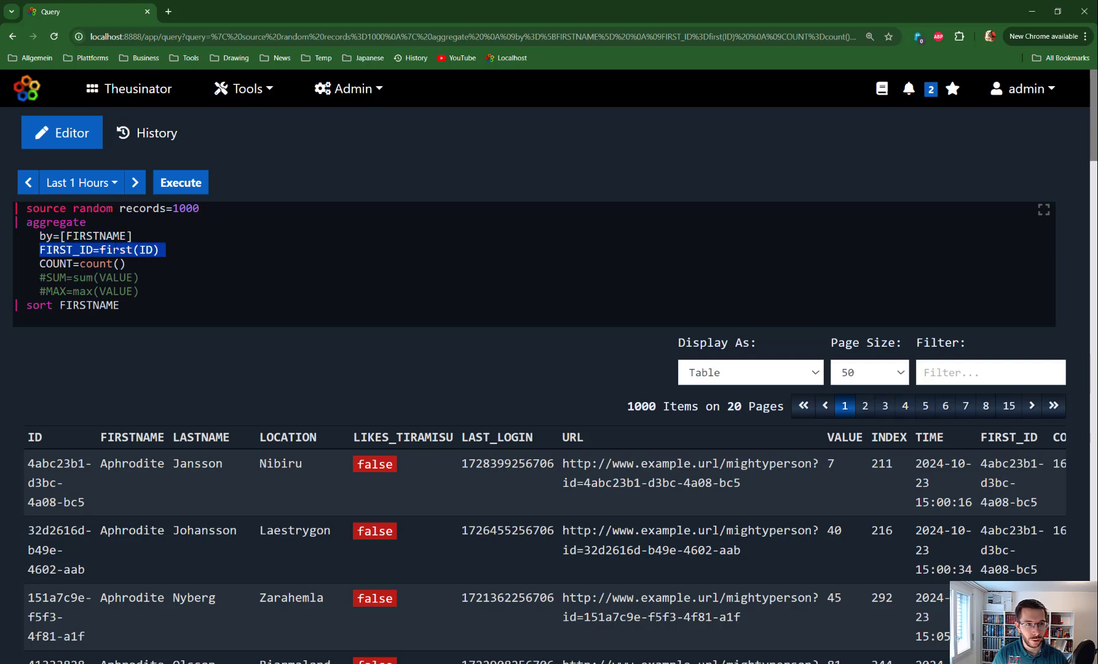
pyautogui.doubleClick(96, 236)
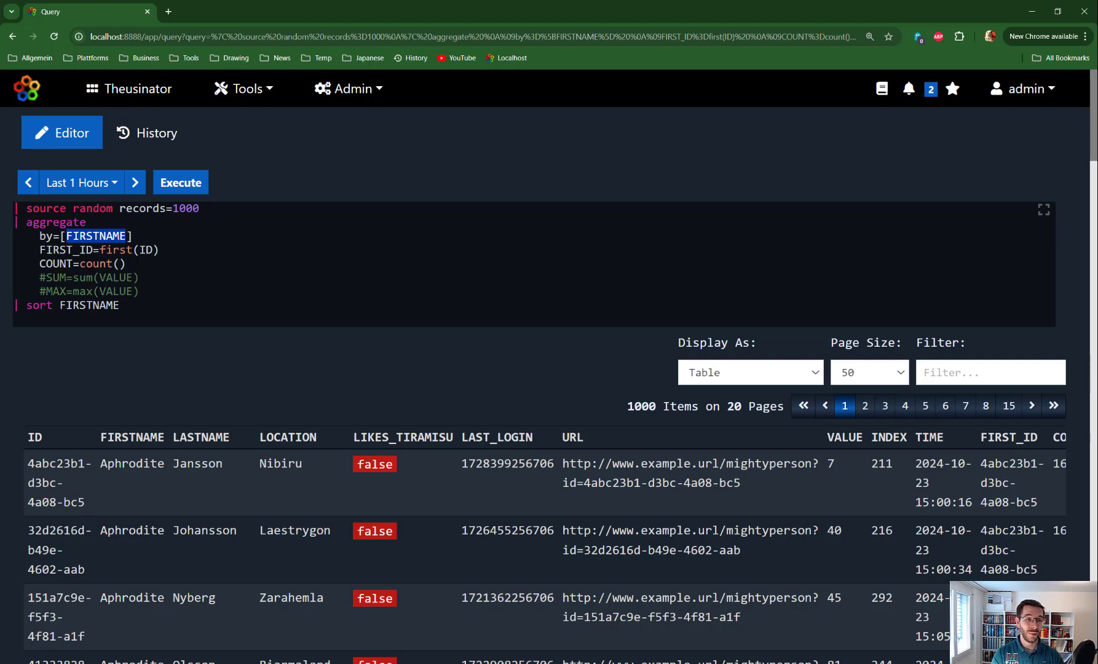
pyautogui.moveTo(126, 264); pyautogui.dragTo(80, 263)
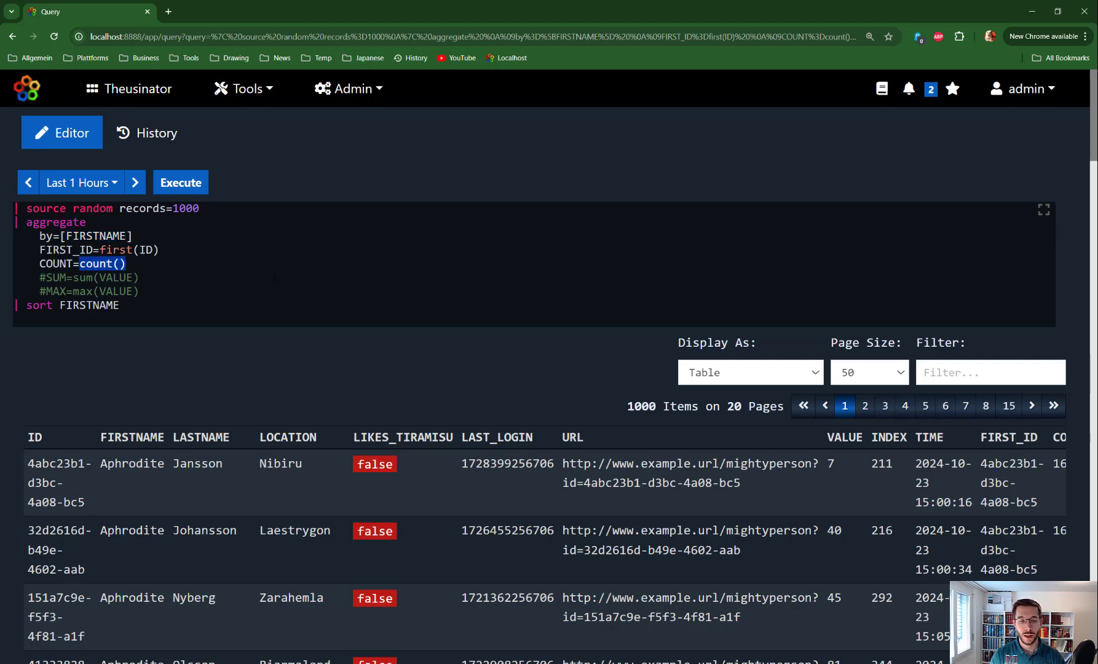
pyautogui.click(223, 459)
pyautogui.scroll(-1, 245, 442)
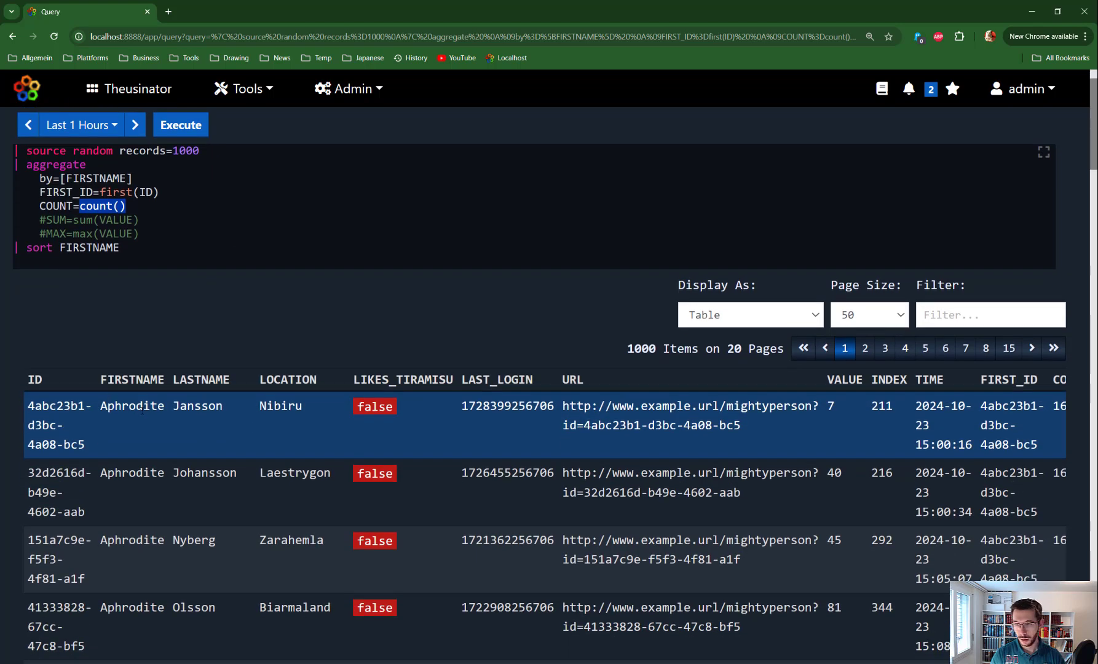
# - Append a "| keep FIRSTNAME LASTNAME" command on a new line after the sort command
pyautogui.click(221, 251)
pyautogui.press('Return')
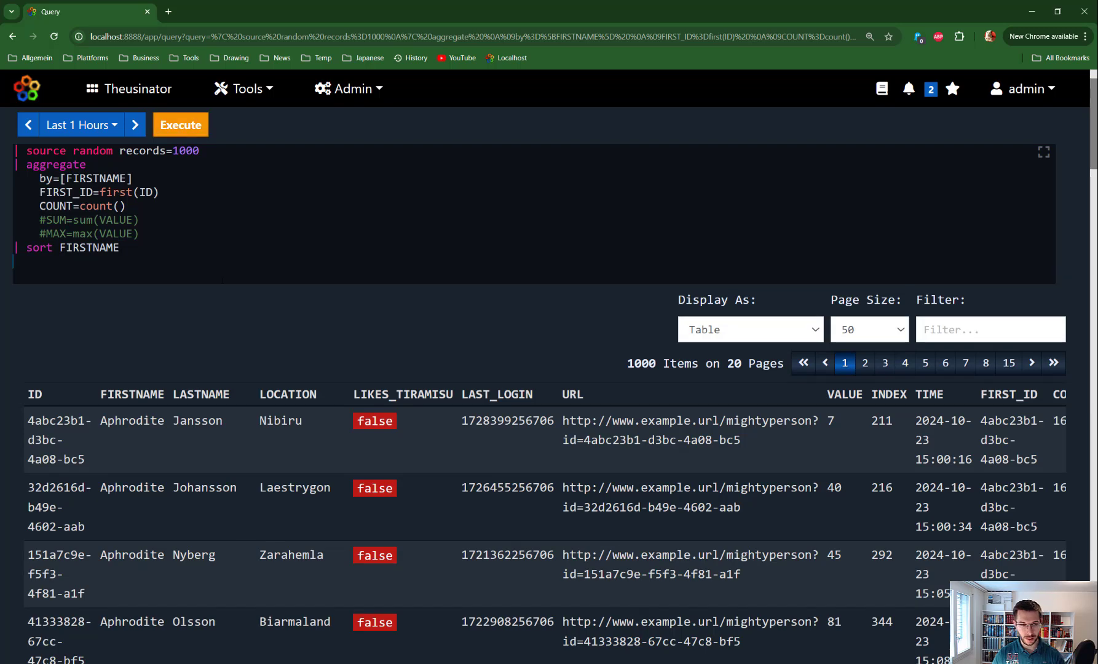
pyautogui.write('keep')
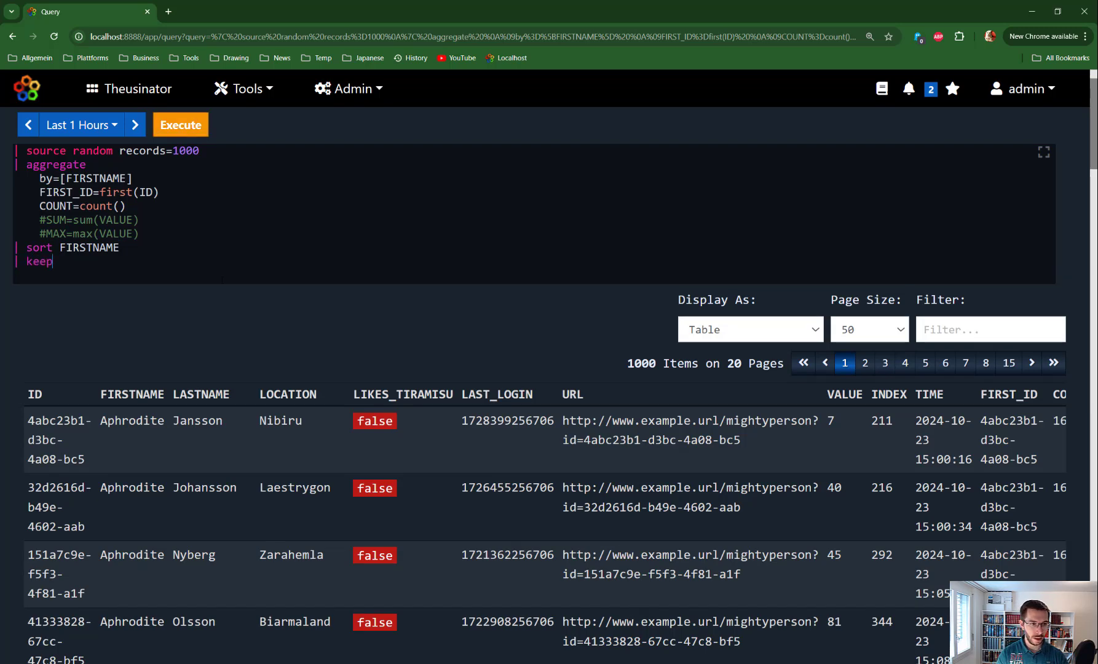
pyautogui.doubleClick(132, 394)
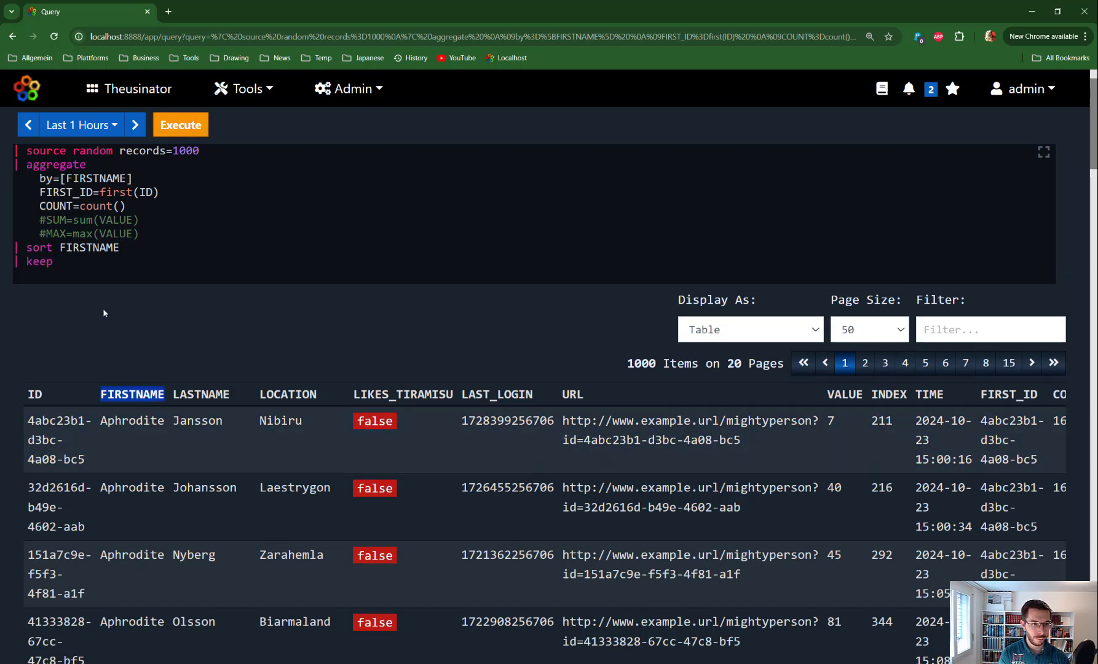
pyautogui.doubleClick(201, 394)
pyautogui.hotkey('ctrl', 'c')
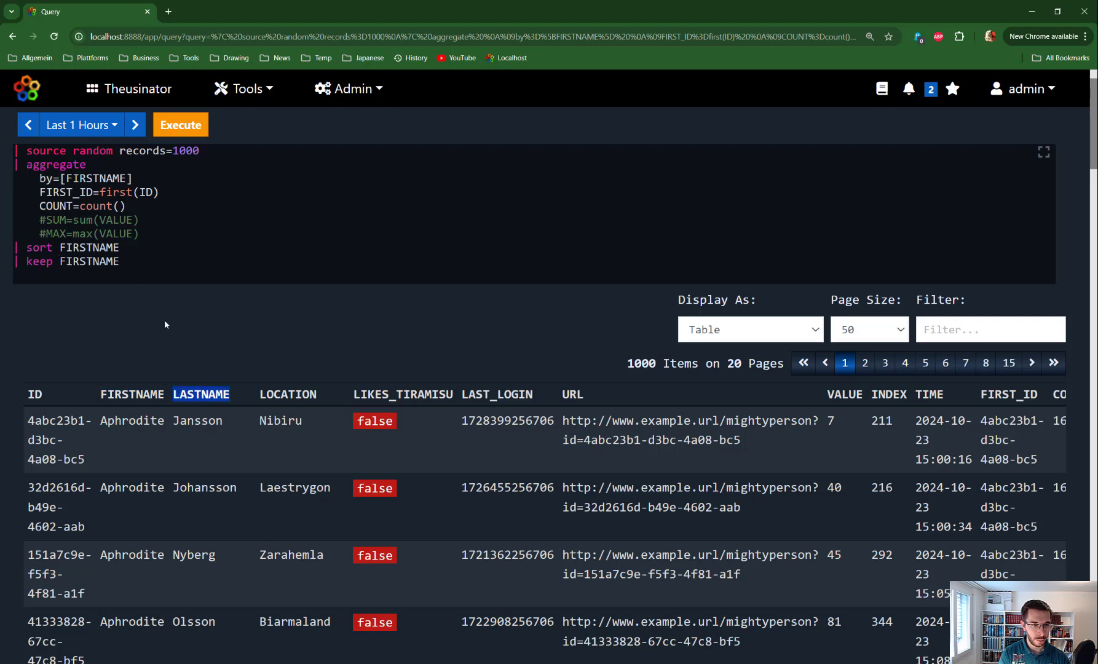
pyautogui.click(147, 261)
pyautogui.hotkey('ctrl', 'v')
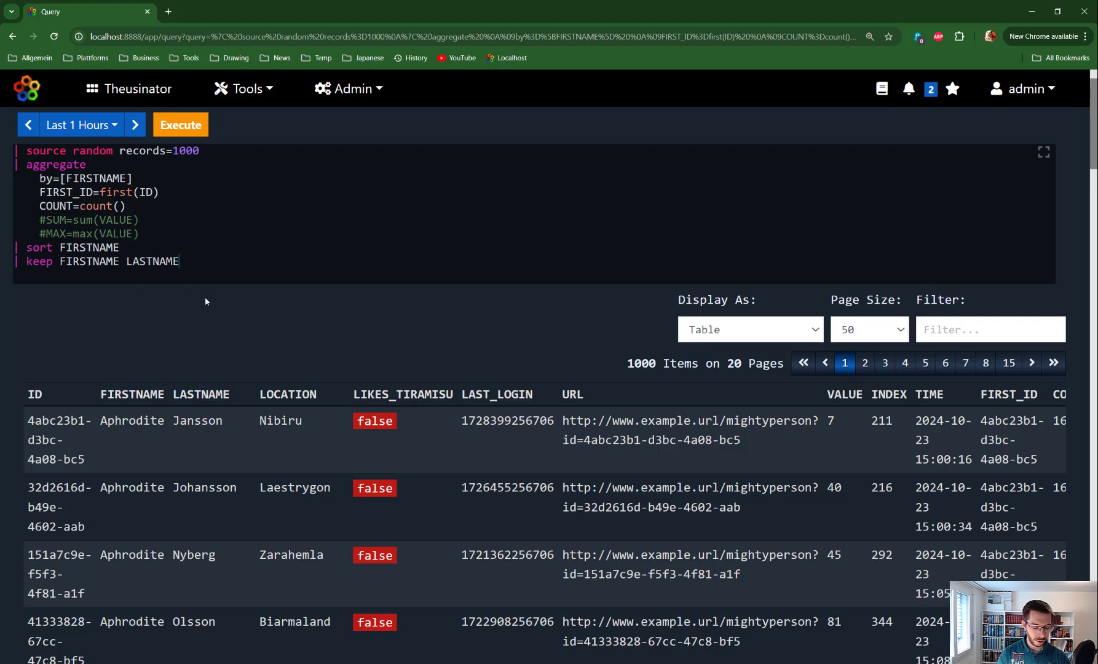
# - Move the keep line up directly below the source line and execute the query
pyautogui.hotkey('shift', 'Home')
pyautogui.hotkey('alt', 'Up')
pyautogui.hotkey('alt', 'Up')
pyautogui.hotkey('alt', 'Up')
pyautogui.hotkey('alt', 'Up')
pyautogui.hotkey('alt', 'Up')
pyautogui.hotkey('alt', 'Up')
pyautogui.hotkey('alt', 'Up')
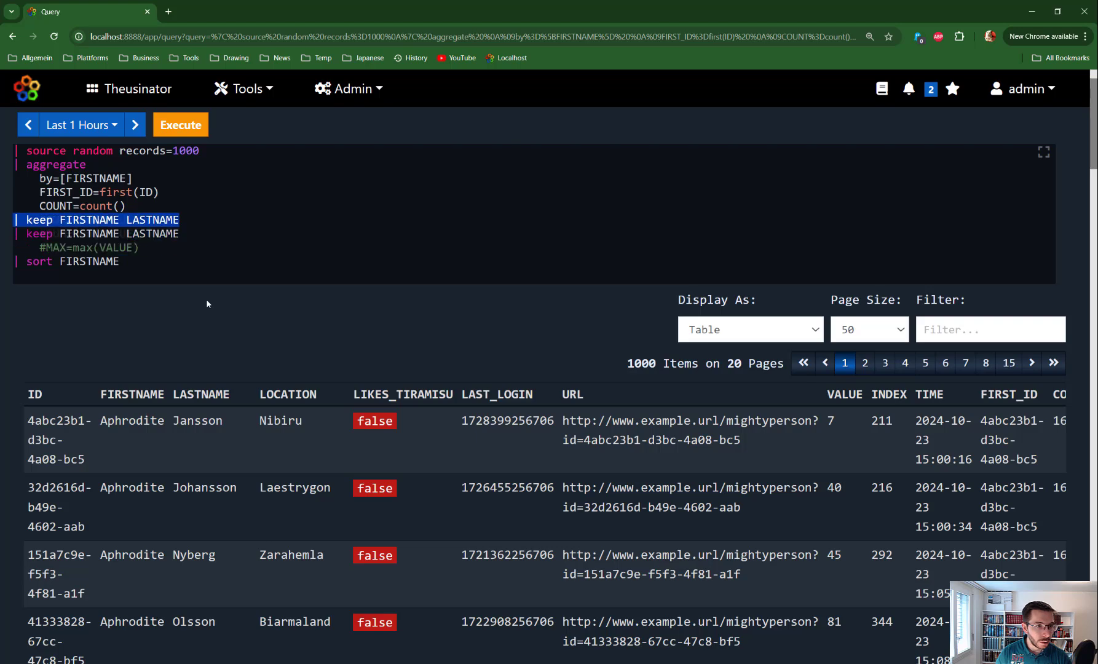
pyautogui.hotkey('ctrl', 'Return')
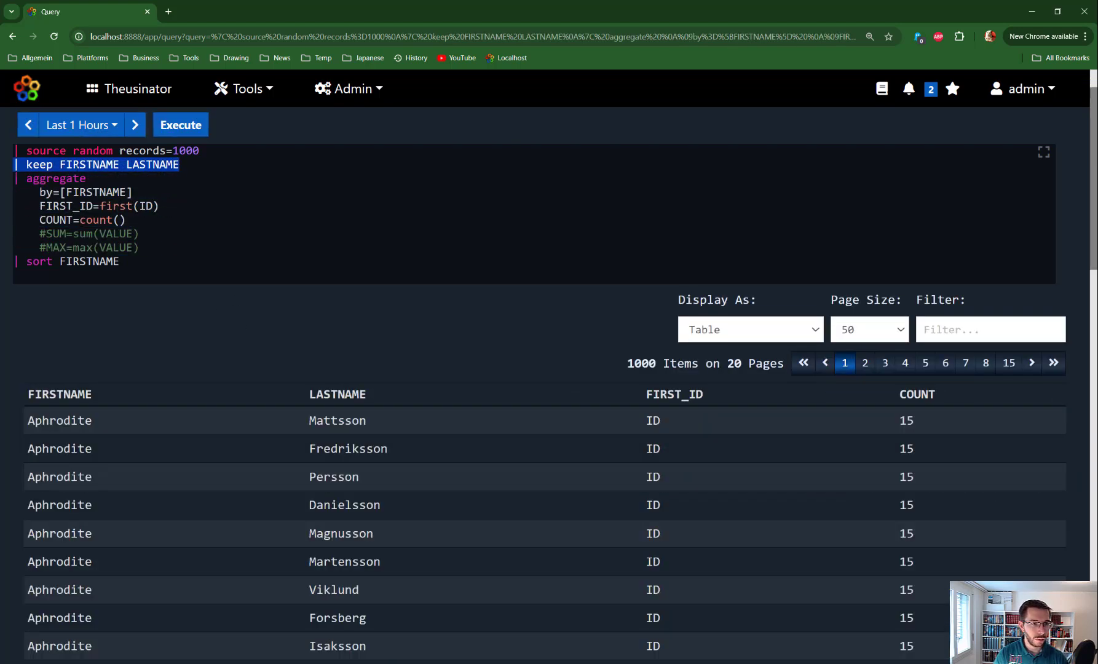
# - Add ID before FIRSTNAME in the keep command and execute the query again
pyautogui.click(60, 164)
pyautogui.write('ID')
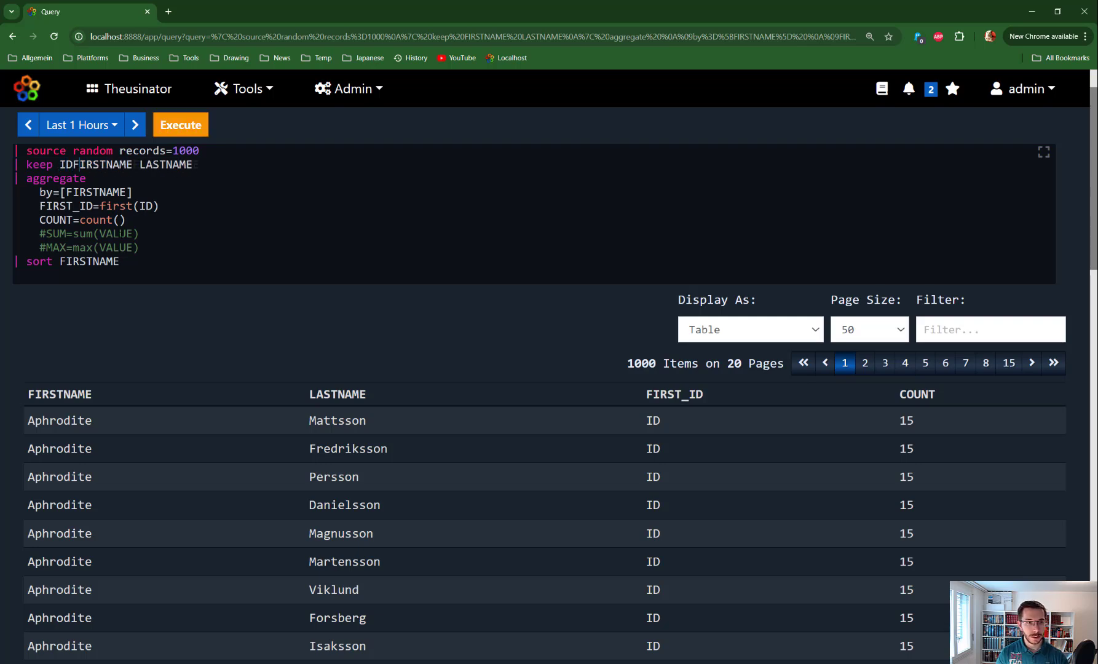
pyautogui.hotkey('ctrl', 'Return')
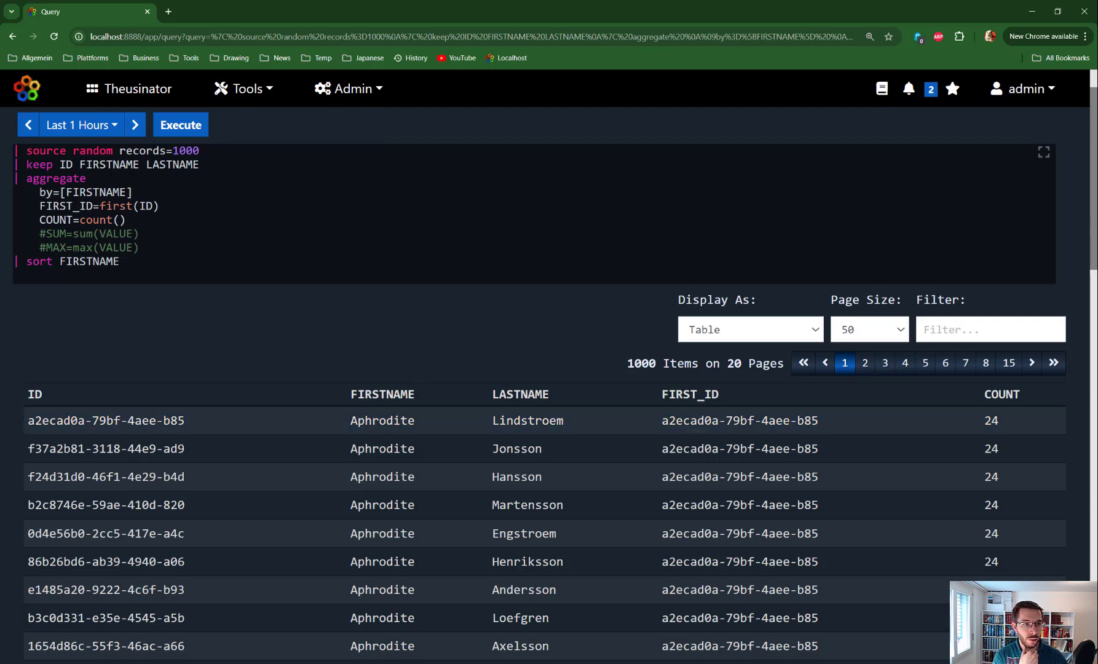
# - Examine how by=[FIRSTNAME] groups the records, comparing the FIRSTNAME and COUNT values of the first two name groups
pyautogui.doubleClick(38, 179)
pyautogui.moveTo(39, 192); pyautogui.dragTo(133, 192)
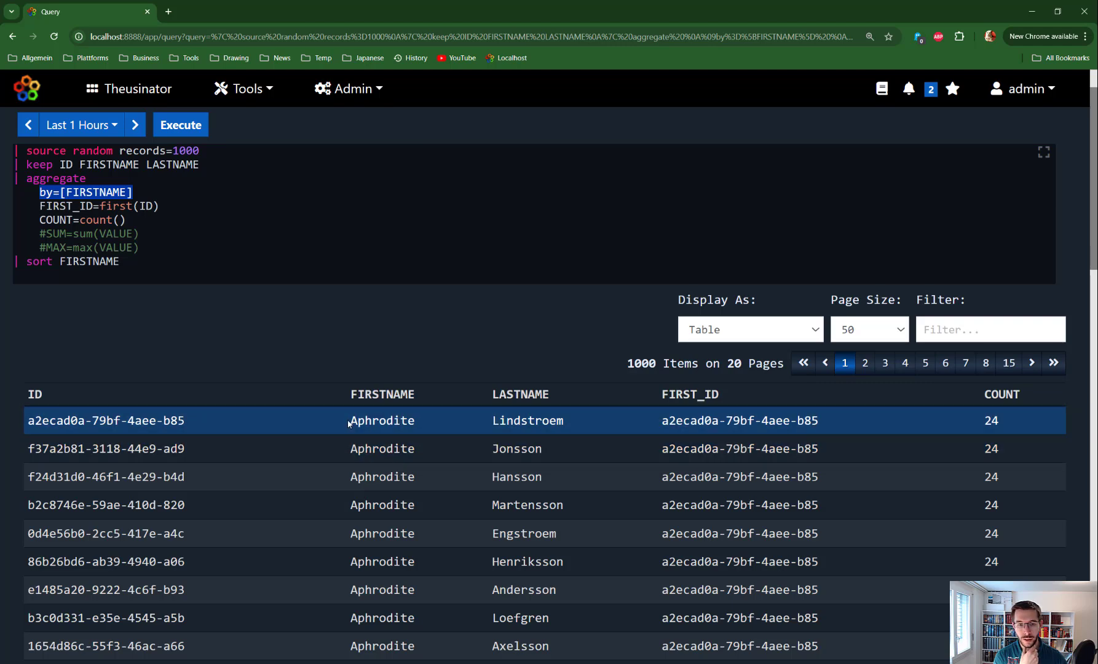
pyautogui.moveTo(350, 422); pyautogui.dragTo(415, 422)
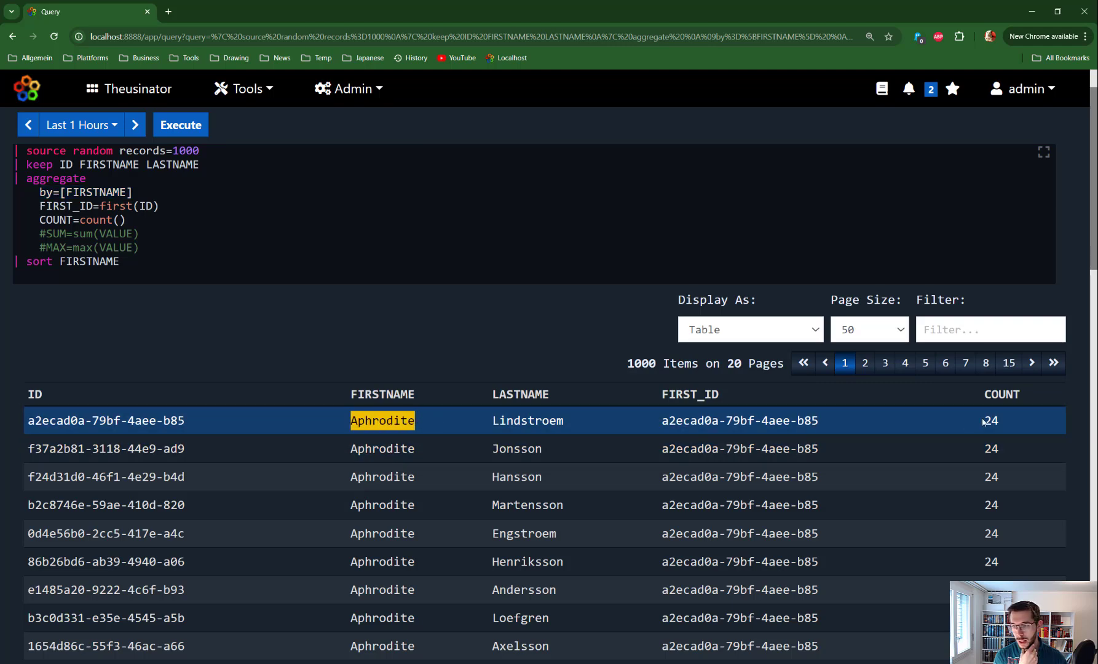
pyautogui.moveTo(983, 422); pyautogui.dragTo(1003, 419)
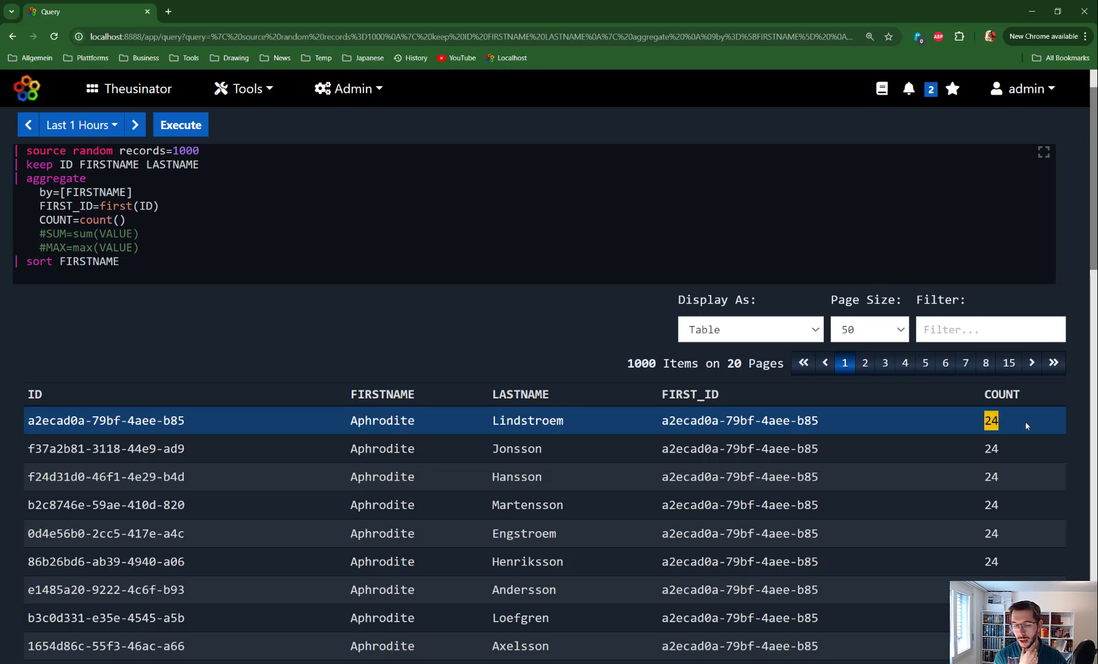
pyautogui.scroll(-10, 1023, 418)
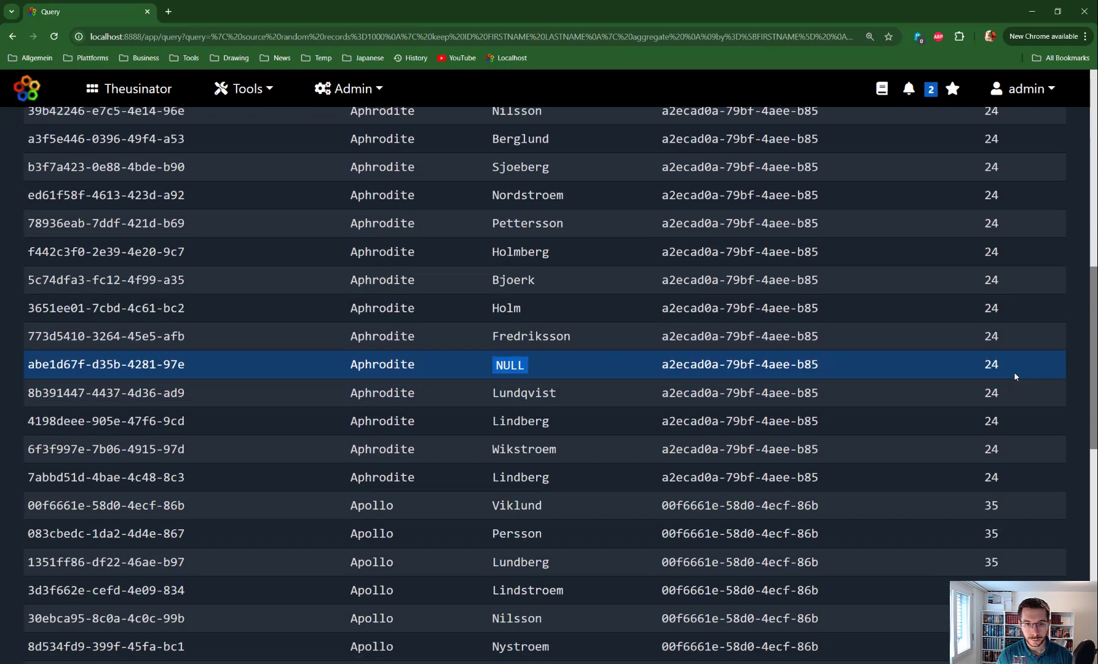
pyautogui.scroll(-4, 1014, 375)
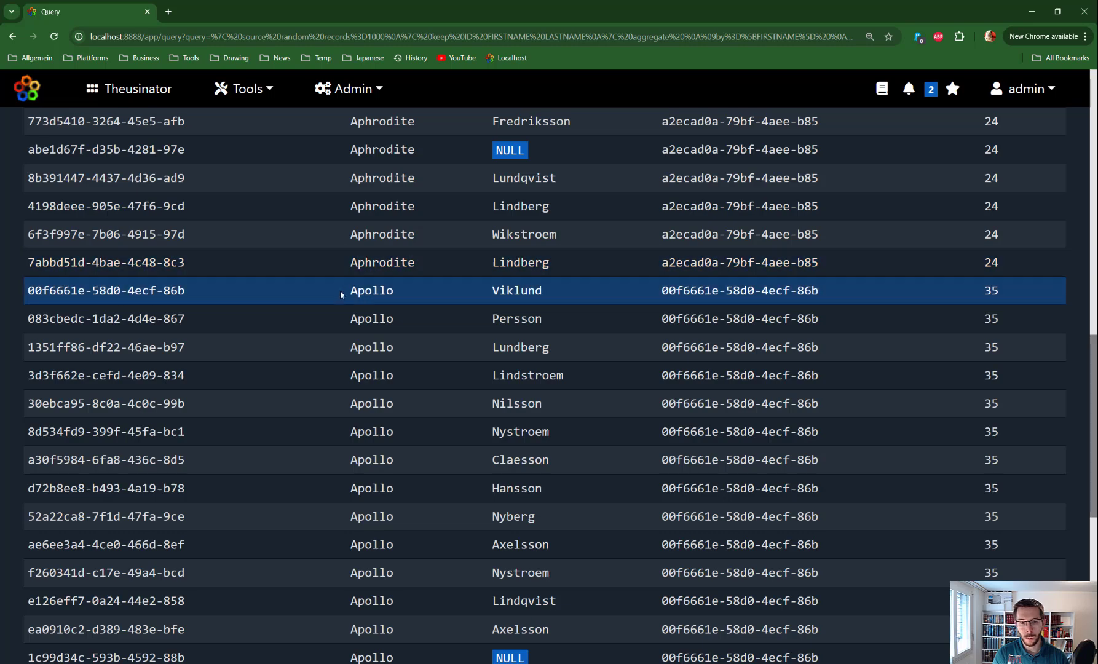
pyautogui.moveTo(351, 290); pyautogui.dragTo(411, 292)
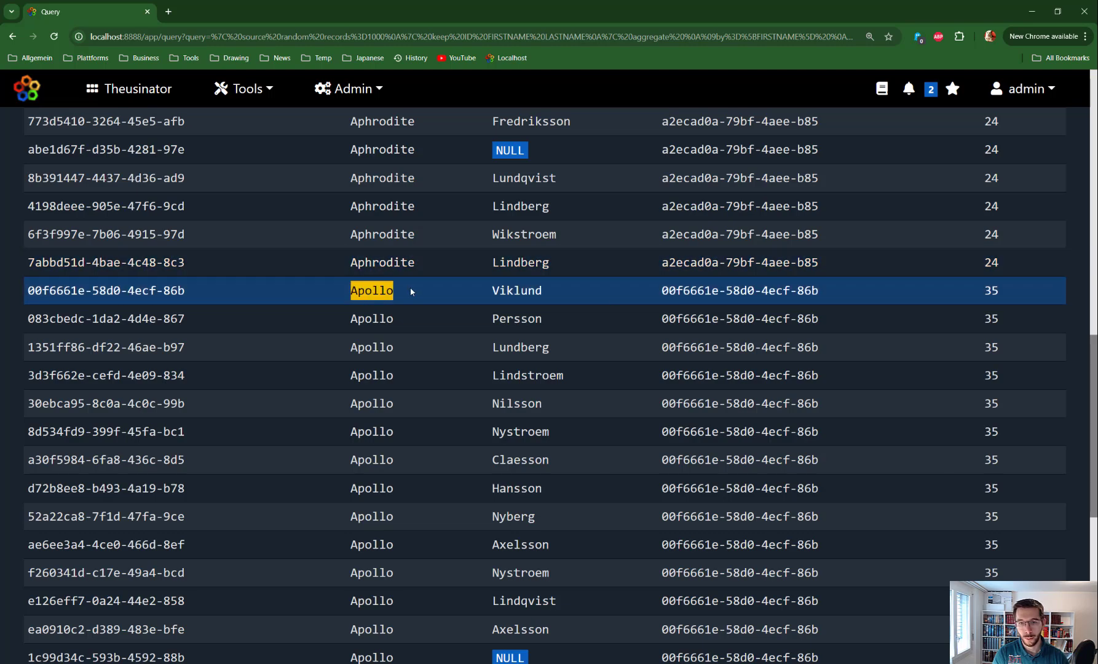
pyautogui.doubleClick(990, 292)
pyautogui.scroll(6, 598, 405)
pyautogui.scroll(9, 595, 400)
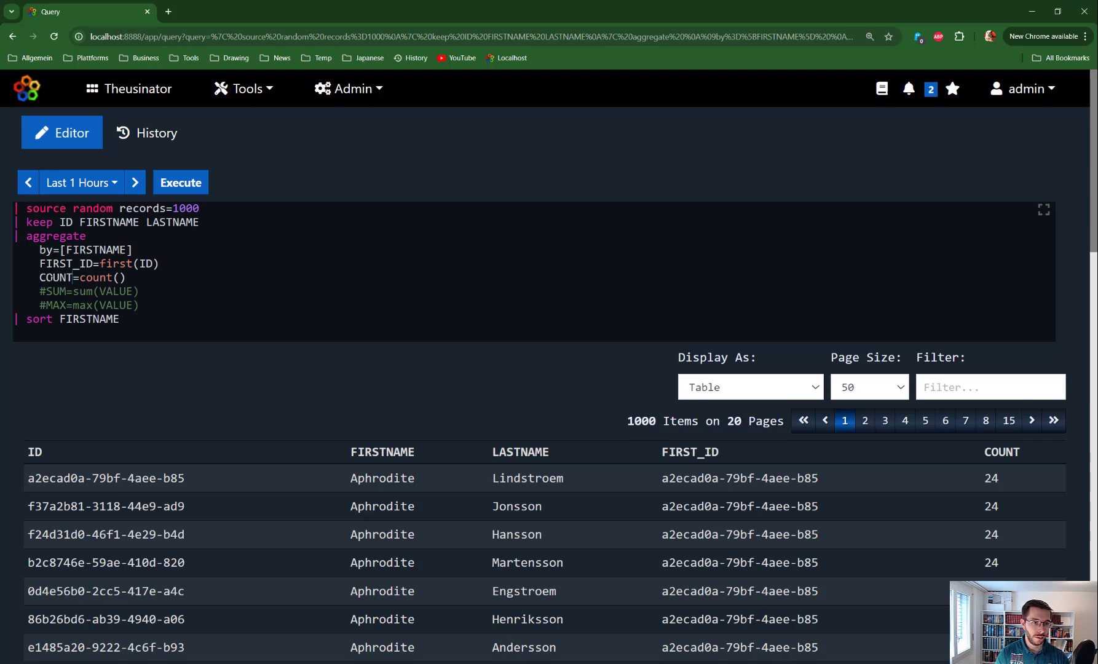
# - Rename the COUNT field in the aggregate command to COUNT_ALL_WITH_SAME_NAME and execute the query
pyautogui.write('_AL')
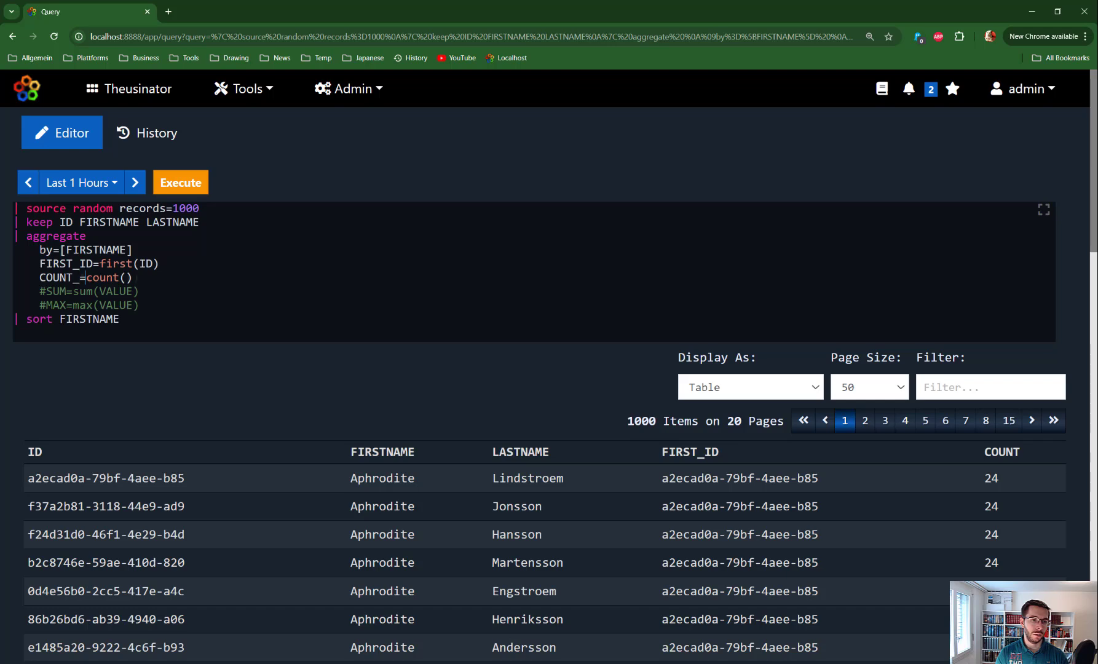
pyautogui.write('L_WITH_')
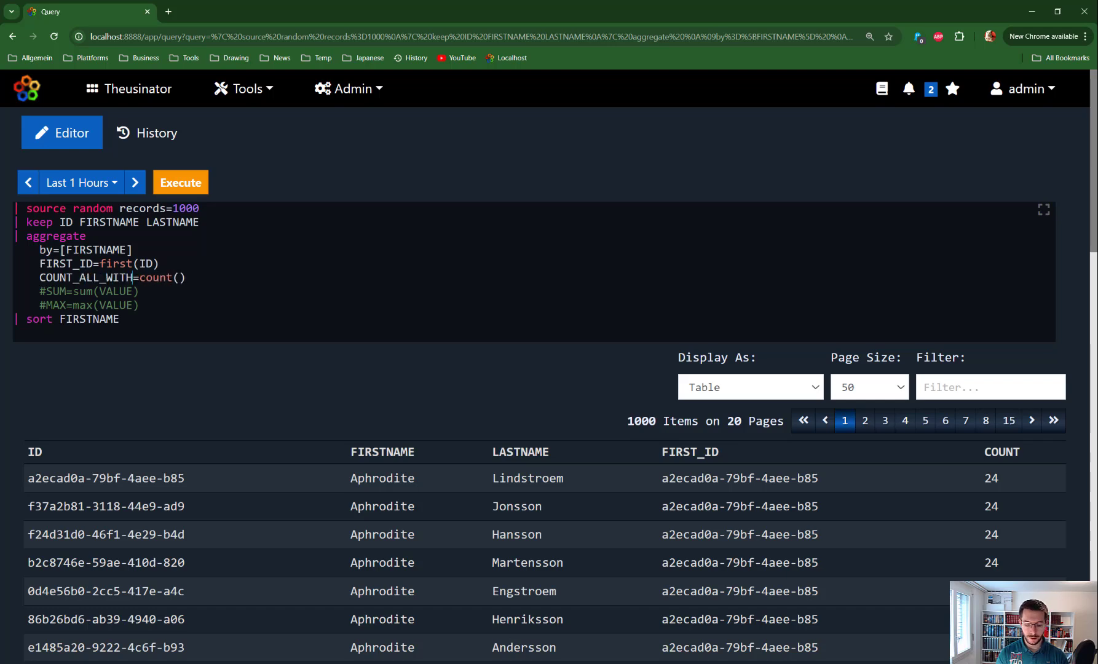
pyautogui.write('SAME_N')
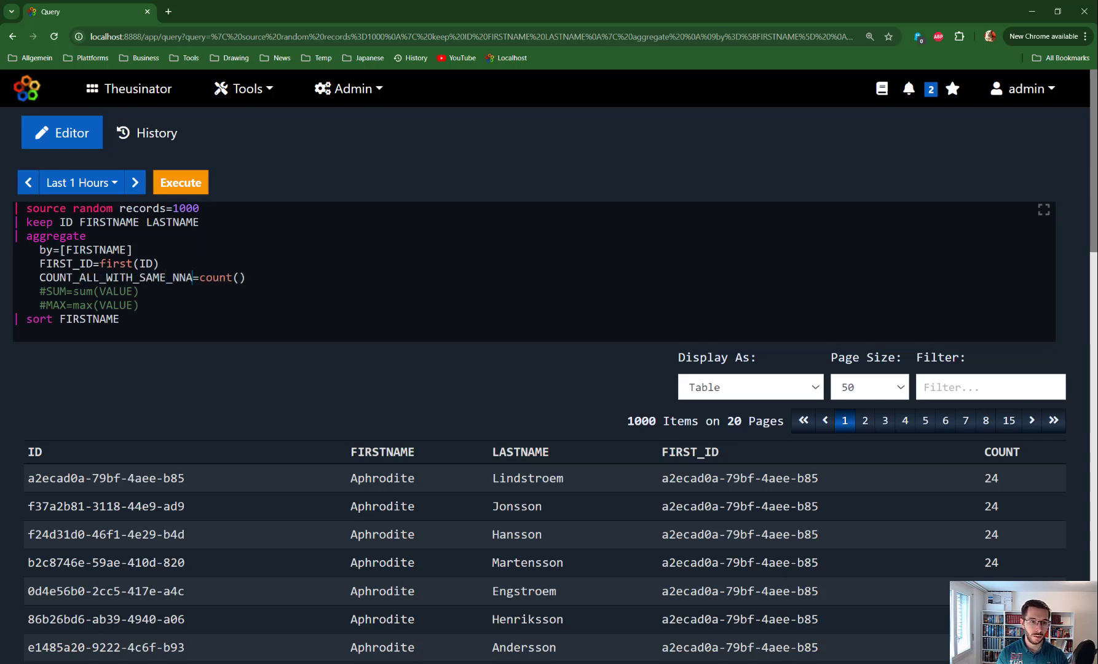
pyautogui.write('AME')
pyautogui.hotkey('ctrl', 'Return')
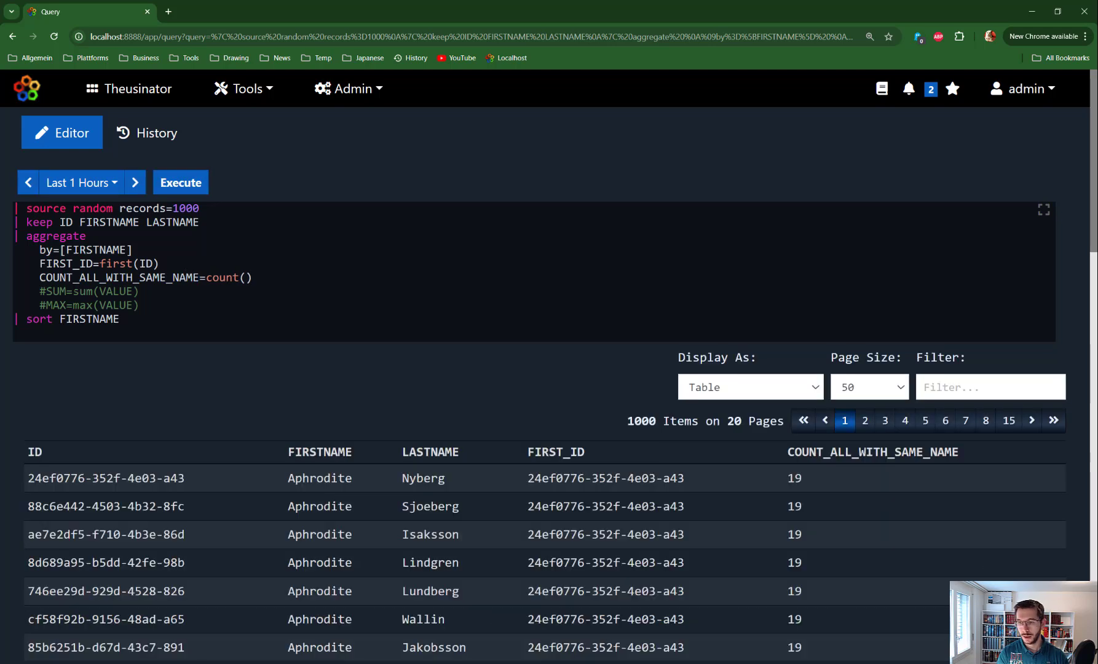
# - Change the count field's name to COUNT_ALL_WITH_SAME_FIRSTNAME and execute the query again
pyautogui.scroll(-2, 803, 474)
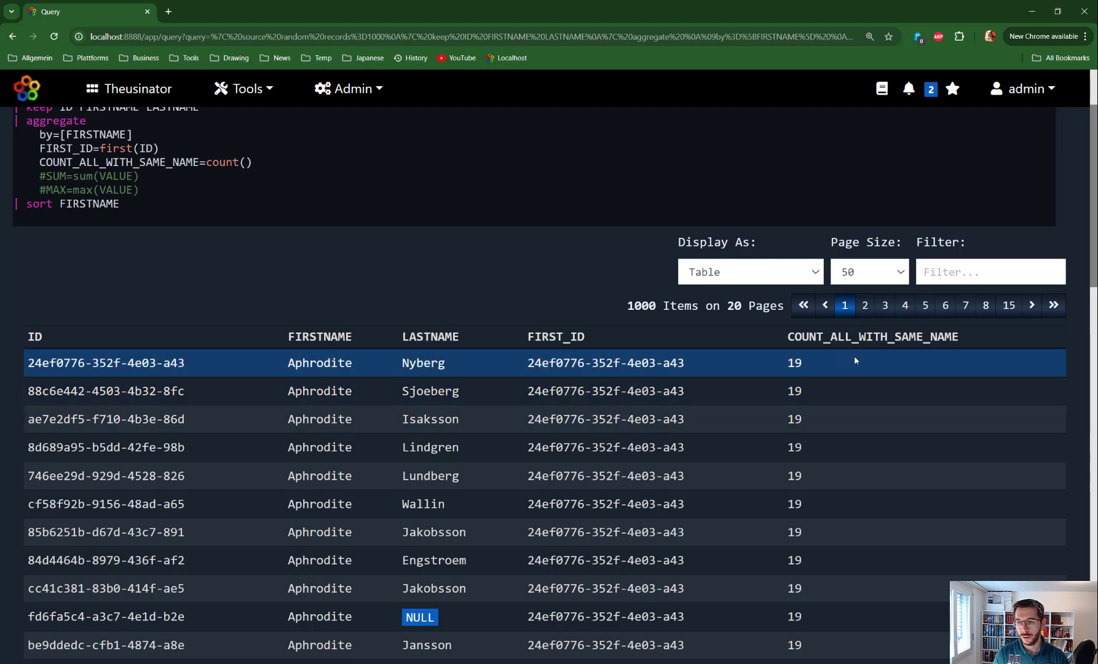
pyautogui.click(174, 162)
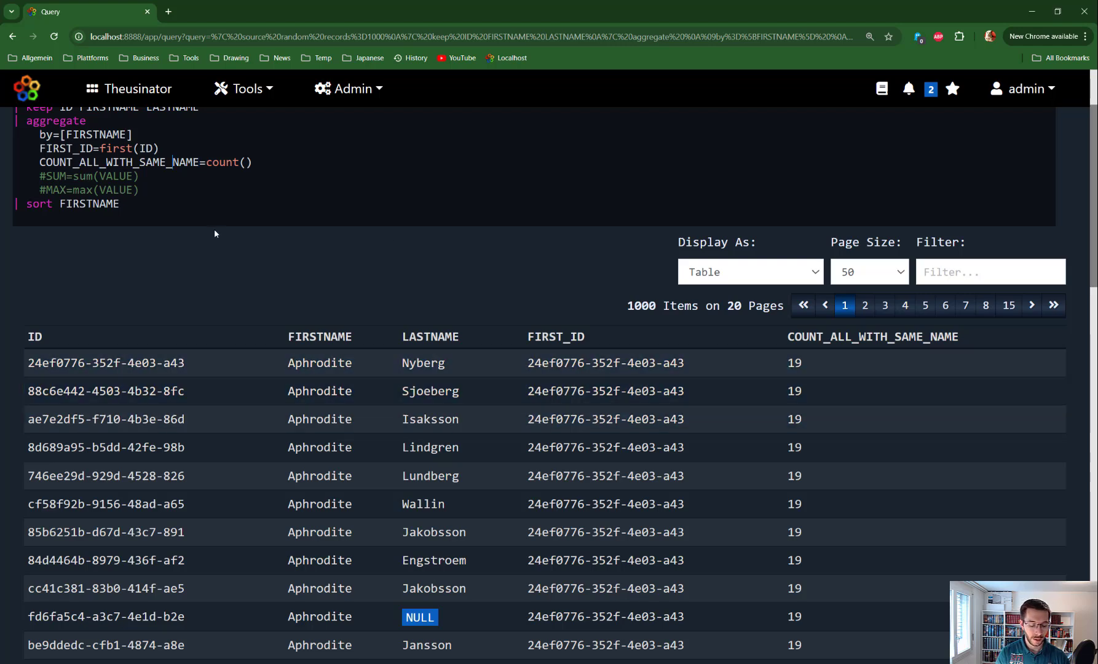
pyautogui.write('FIRST')
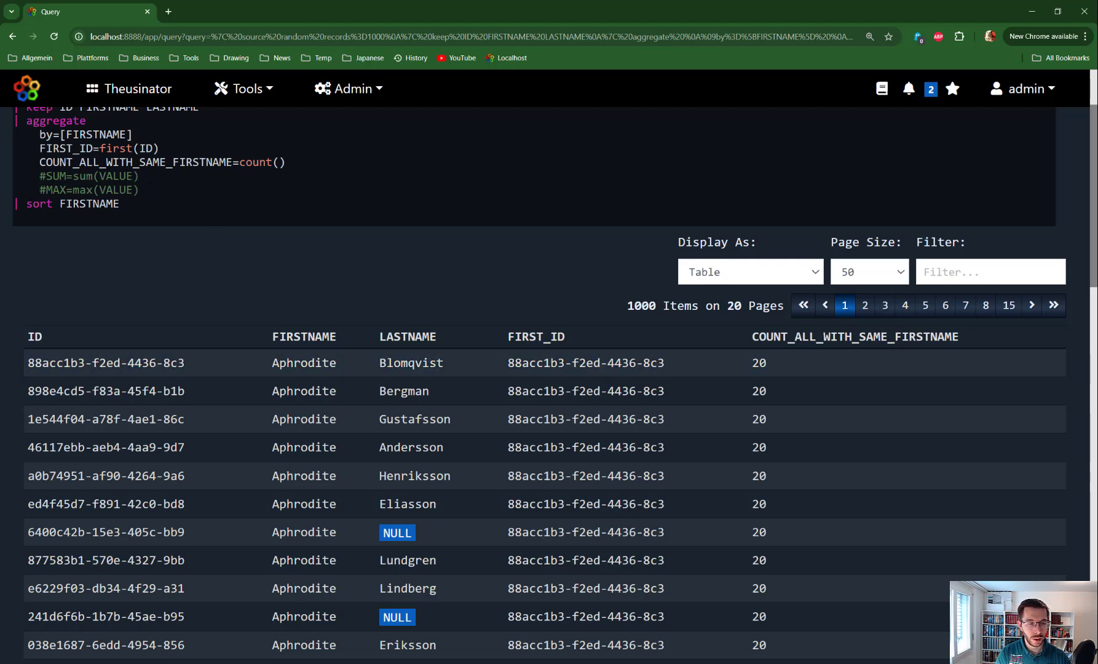
# - Duplicate the COUNT_ALL_WITH_SAME_FIRSTNAME line below itself and rename the copy's field to COUNT_ALL_WITH_SAME_LASTNAME
pyautogui.scroll(1, 549, 369)
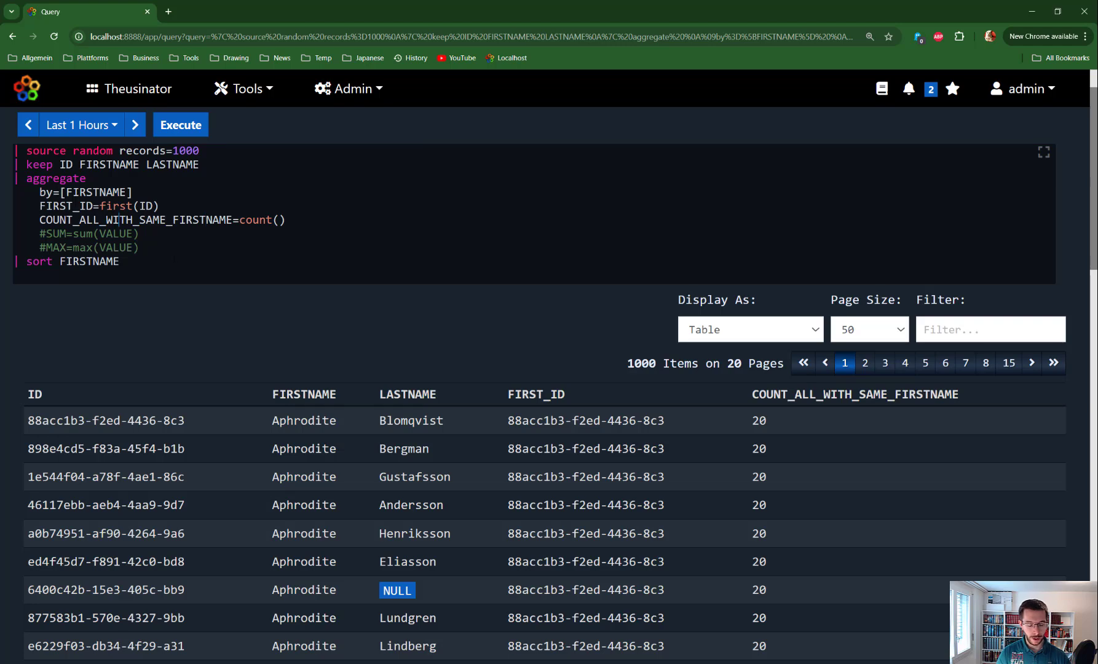
pyautogui.hotkey('ctrl', 'alt', 'Down')
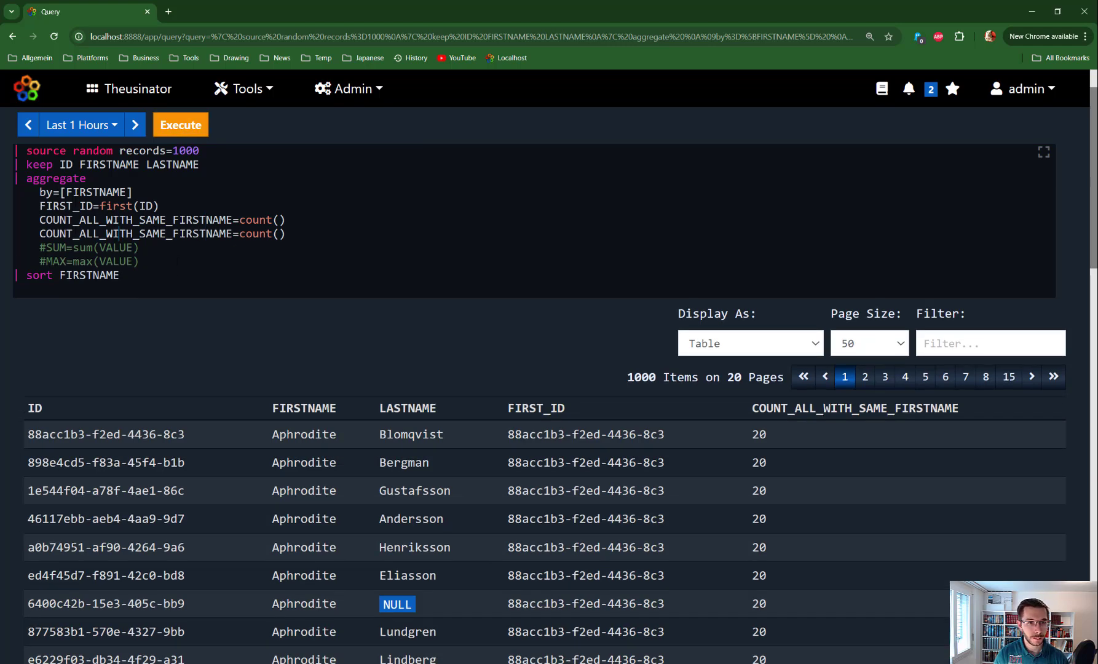
pyautogui.hotkey('shift', 'Left')
pyautogui.hotkey('shift', 'Left')
pyautogui.hotkey('shift', 'Left')
pyautogui.hotkey('shift', 'Left')
pyautogui.hotkey('shift', 'Left')
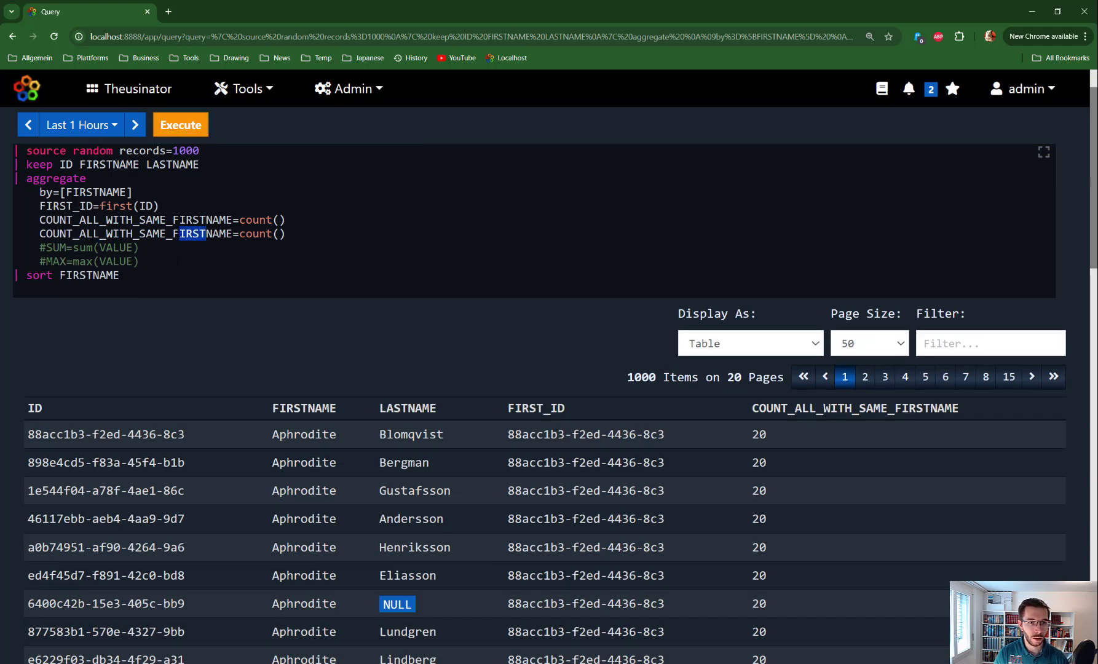
pyautogui.press('BackSpace')
pyautogui.write('LASTN')
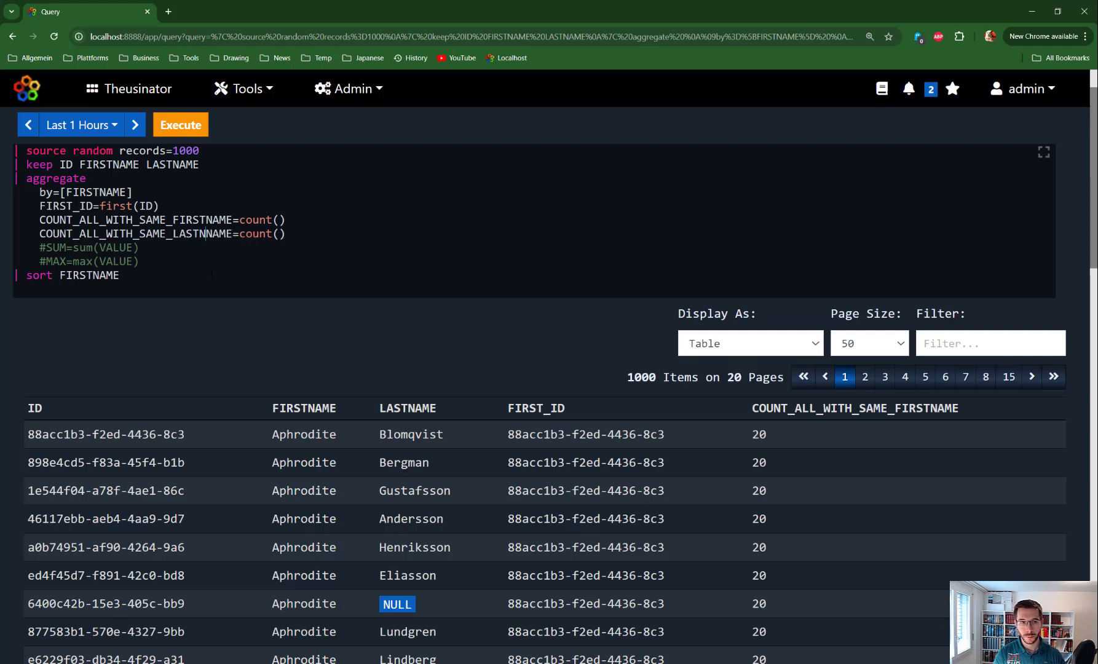
pyautogui.press('BackSpace')
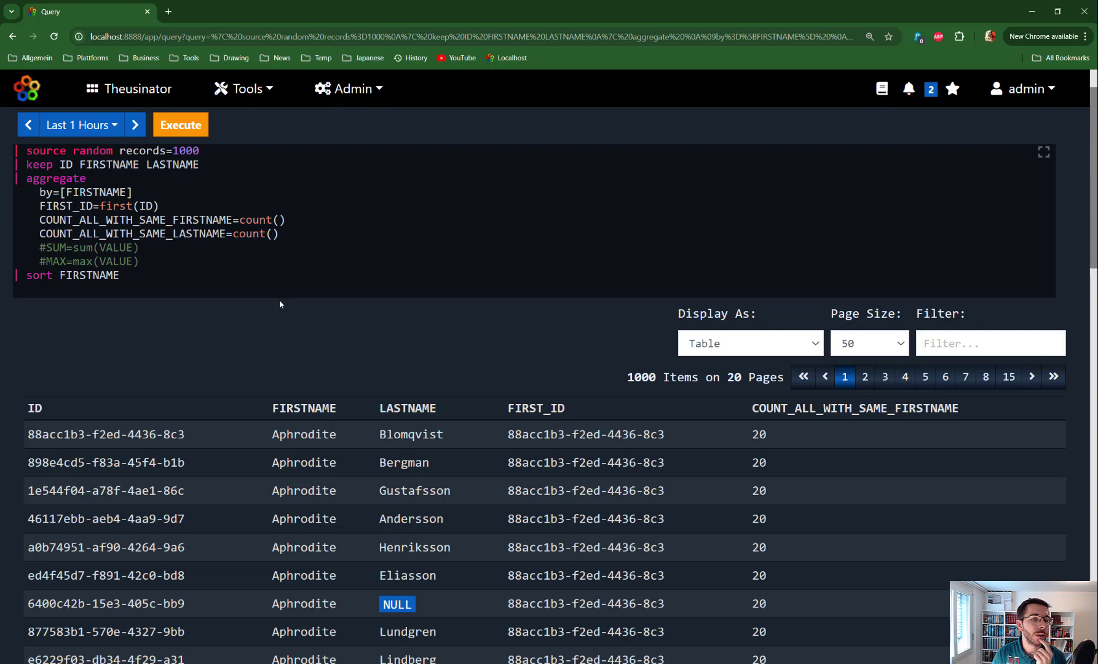
# - Change the COUNT_ALL_WITH_SAME_LASTNAME function to countif() and read the function's built-in help
pyautogui.press('Left')
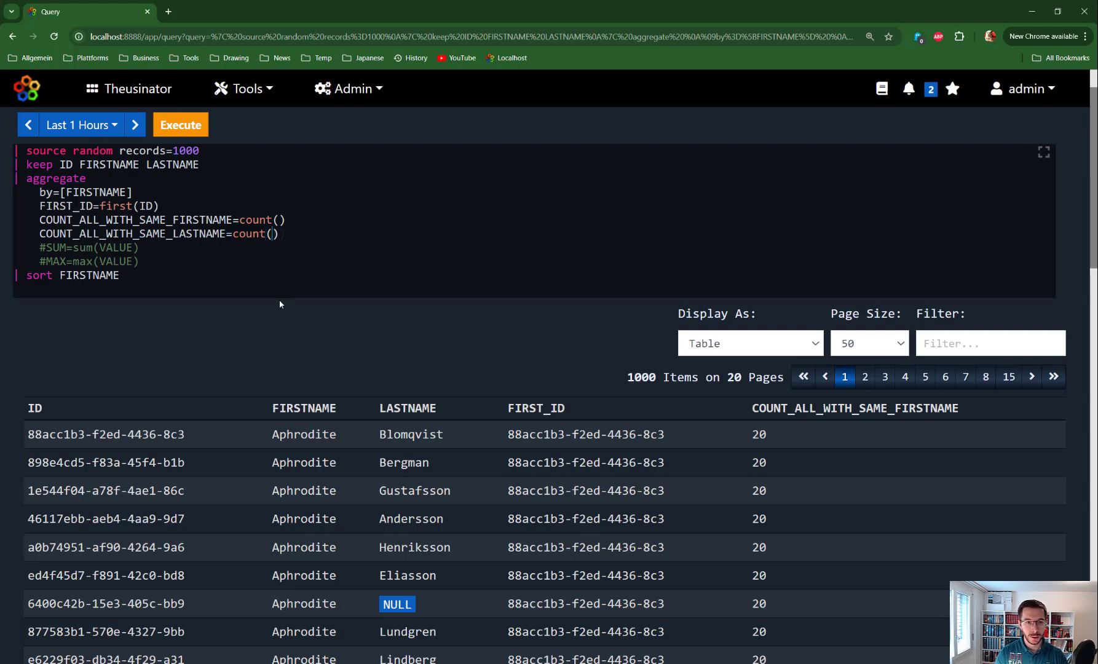
pyautogui.write('if')
pyautogui.press('Right')
pyautogui.hotkey('ctrl', 'space')
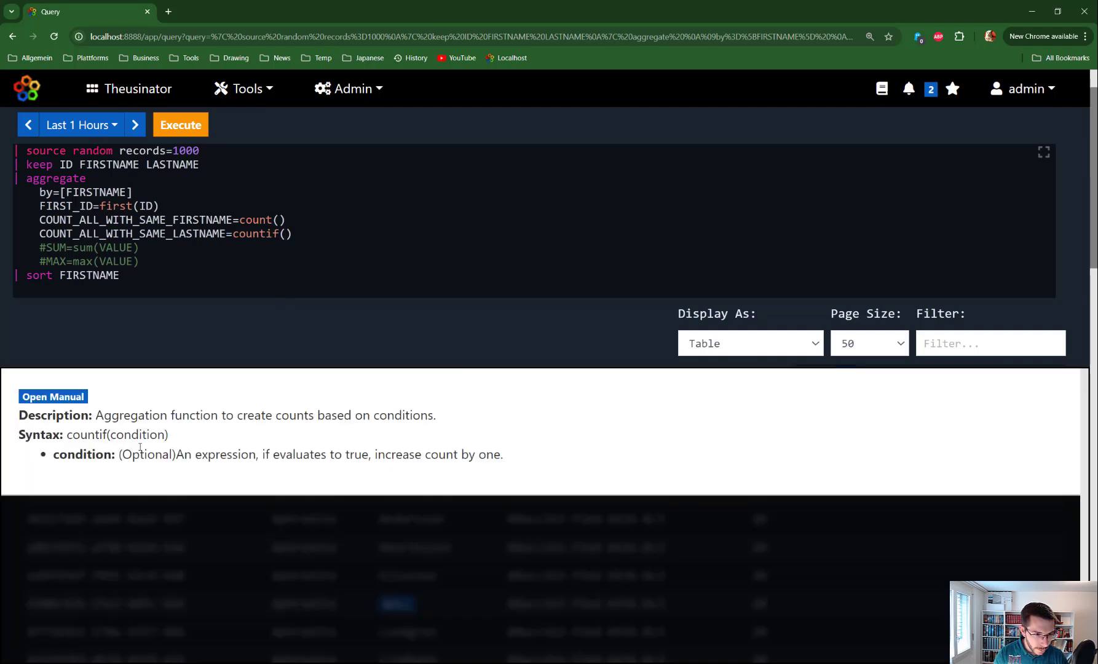
pyautogui.press('Escape')
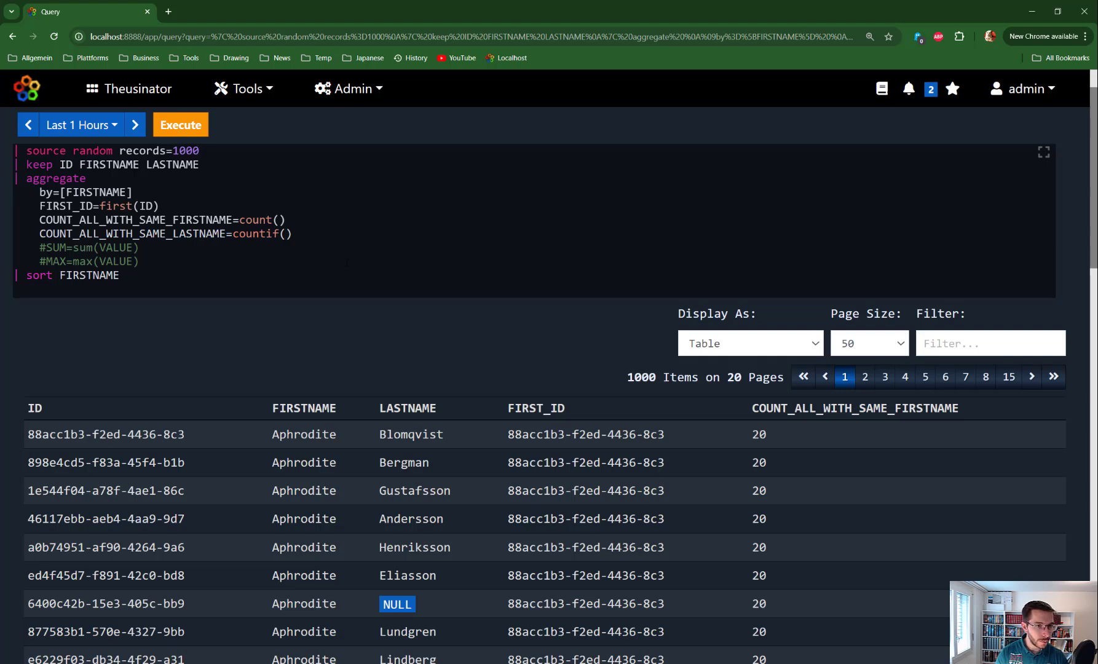
# - Replace countif() with a copy of count() in the COUNT_ALL_WITH_SAME_LASTNAME line, leaving no blank line after FIRST_ID
pyautogui.press('Return')
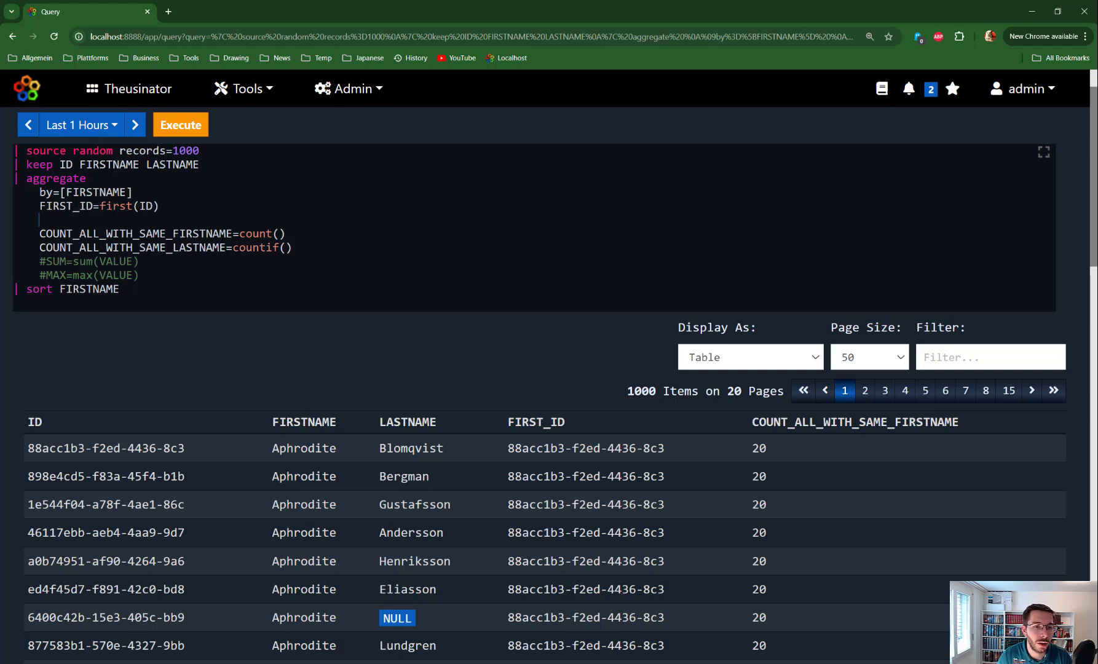
pyautogui.moveTo(321, 243); pyautogui.dragTo(86, 248)
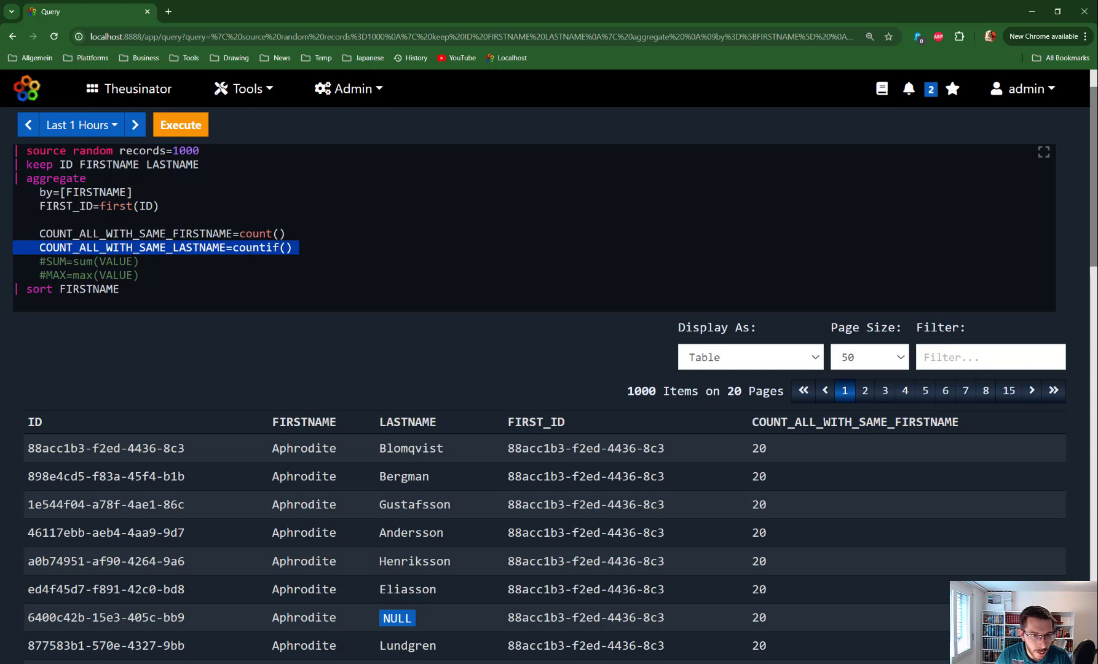
pyautogui.click(246, 247)
pyautogui.moveTo(309, 246); pyautogui.dragTo(234, 247)
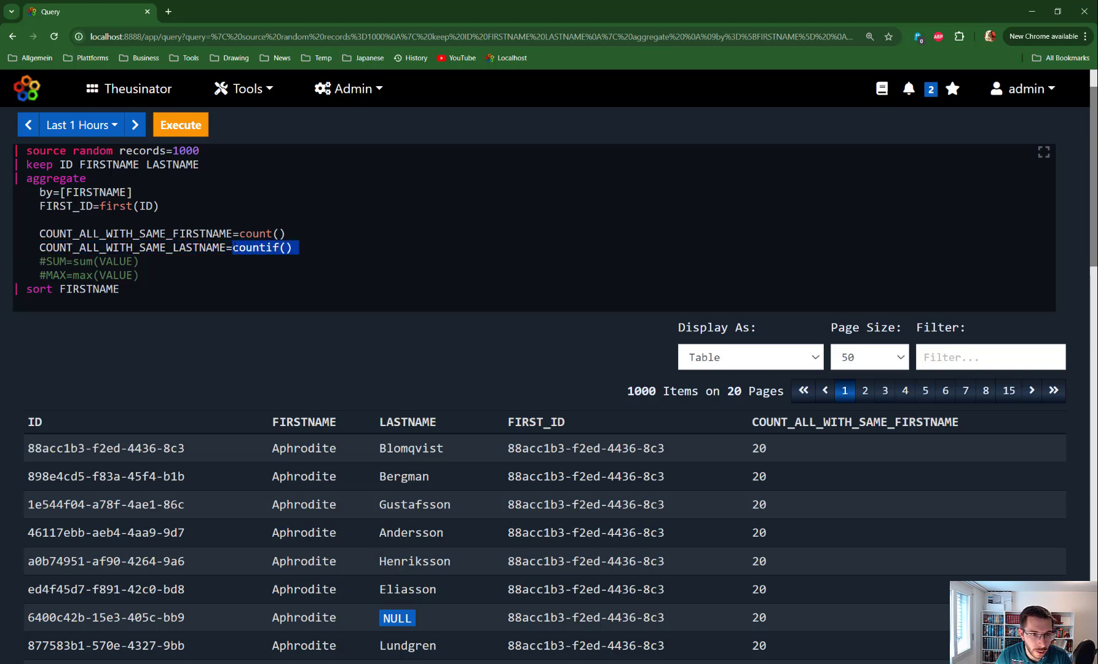
pyautogui.press('BackSpace')
pyautogui.moveTo(301, 235); pyautogui.dragTo(239, 234)
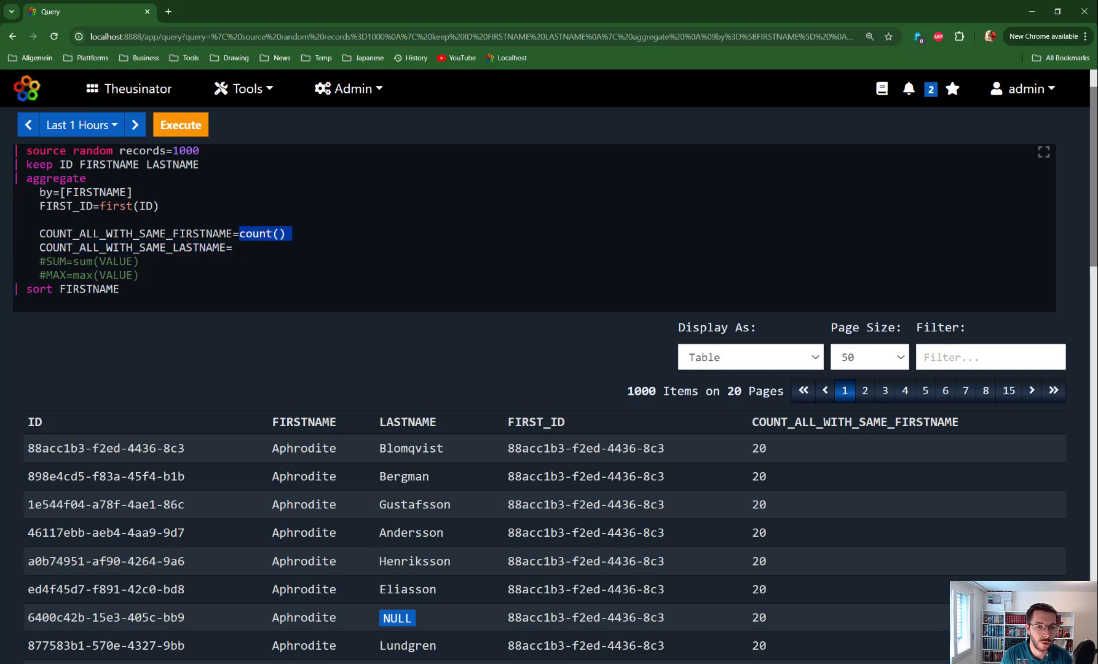
pyautogui.hotkey('ctrl', 'c')
pyautogui.click(241, 247)
pyautogui.hotkey('ctrl', 'v')
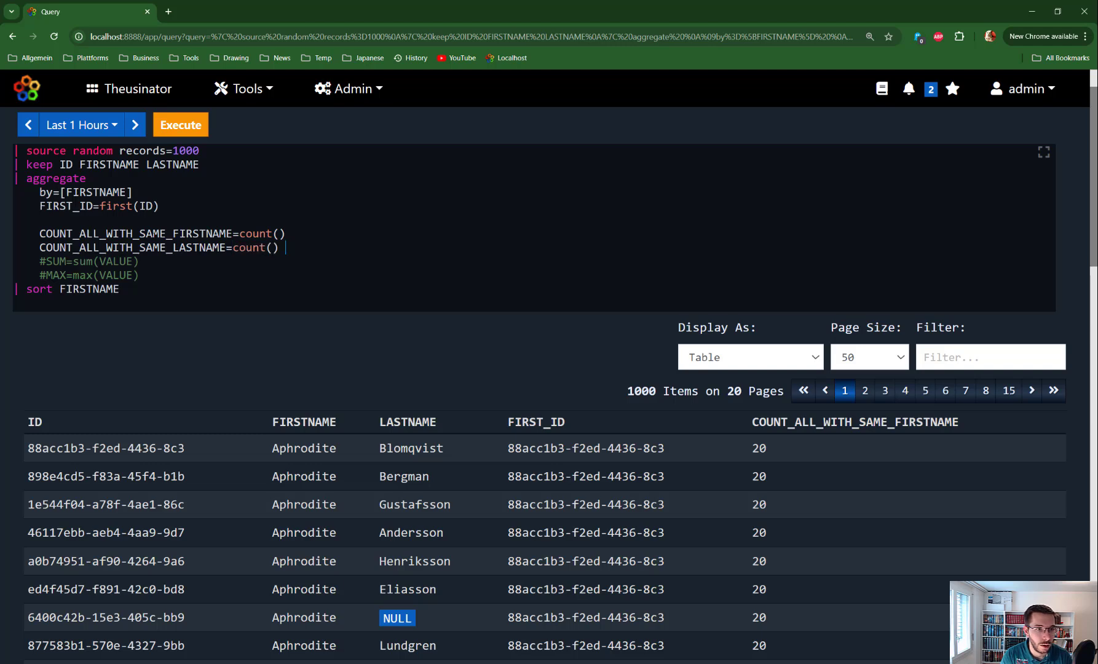
pyautogui.press('BackSpace')
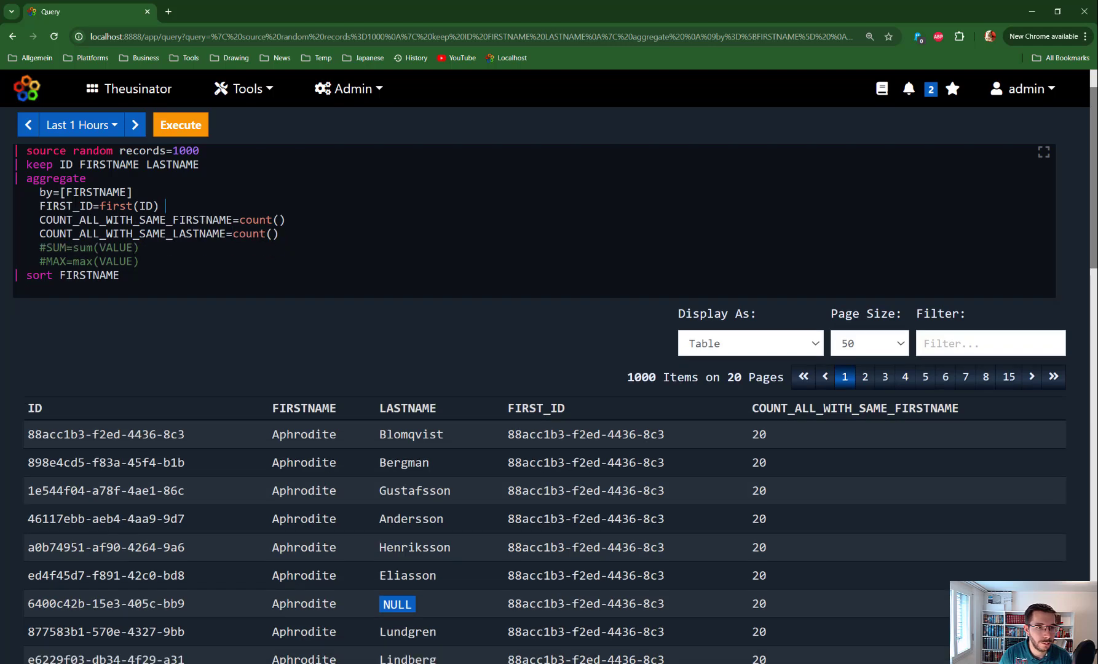
# - Delete the commented-out SUM and MAX lines and duplicate the whole aggregate block below itself
pyautogui.moveTo(139, 261); pyautogui.dragTo(14, 247)
pyautogui.press('BackSpace')
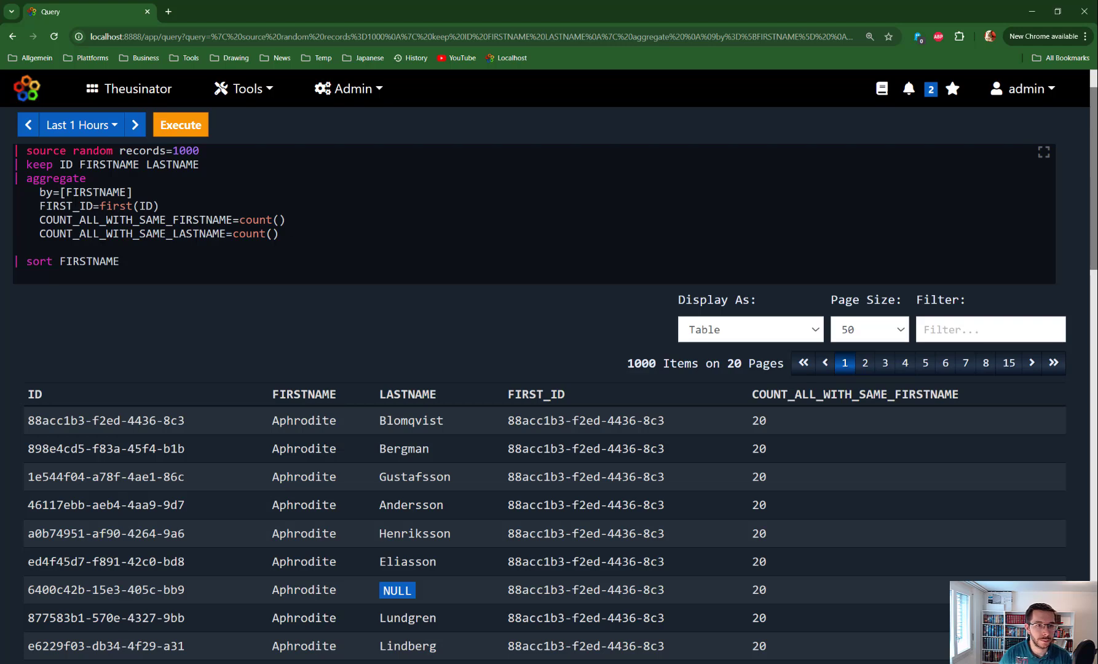
pyautogui.moveTo(284, 234); pyautogui.dragTo(20, 178)
pyautogui.hotkey('ctrl', 'alt', 'Down')
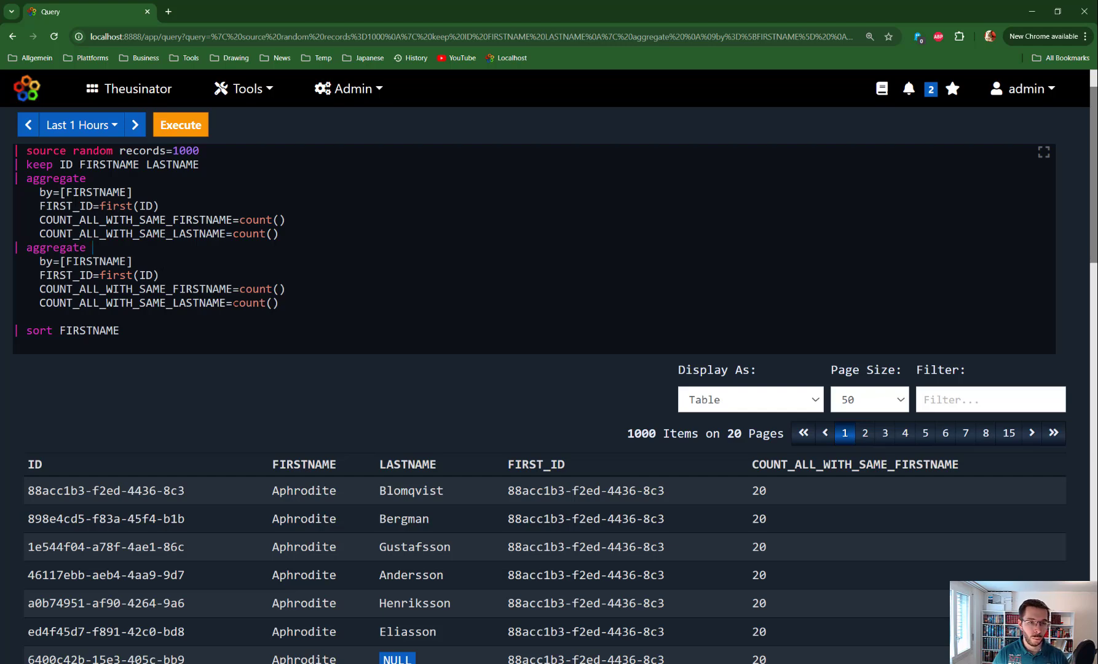
pyautogui.moveTo(289, 303); pyautogui.dragTo(3, 247)
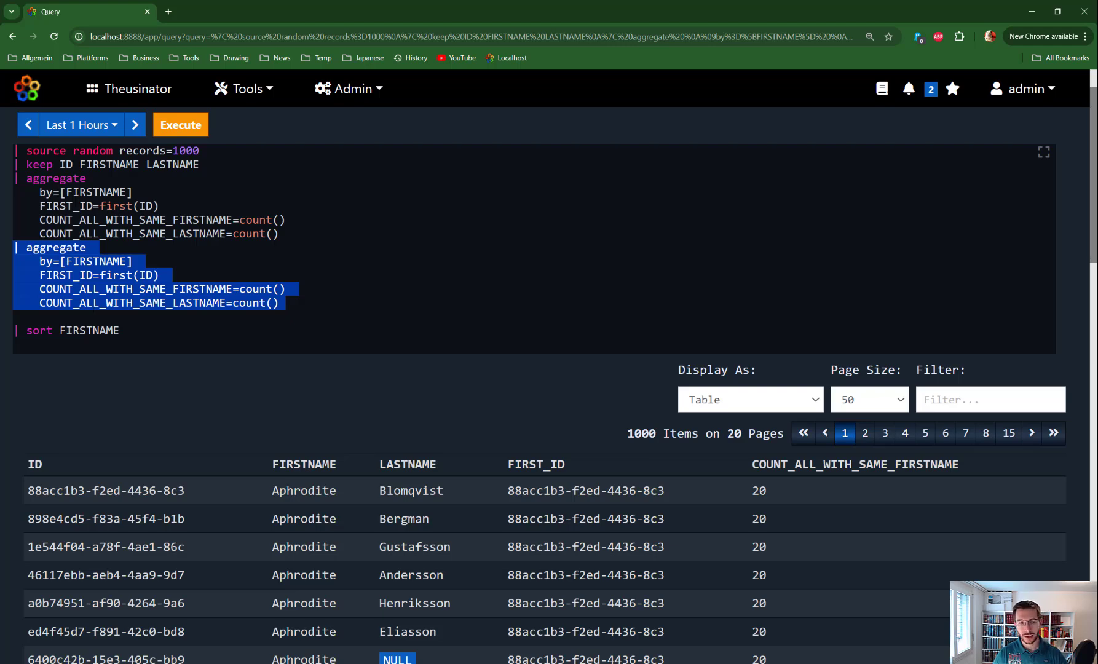
pyautogui.hotkey('ctrl', 'alt', 'Down')
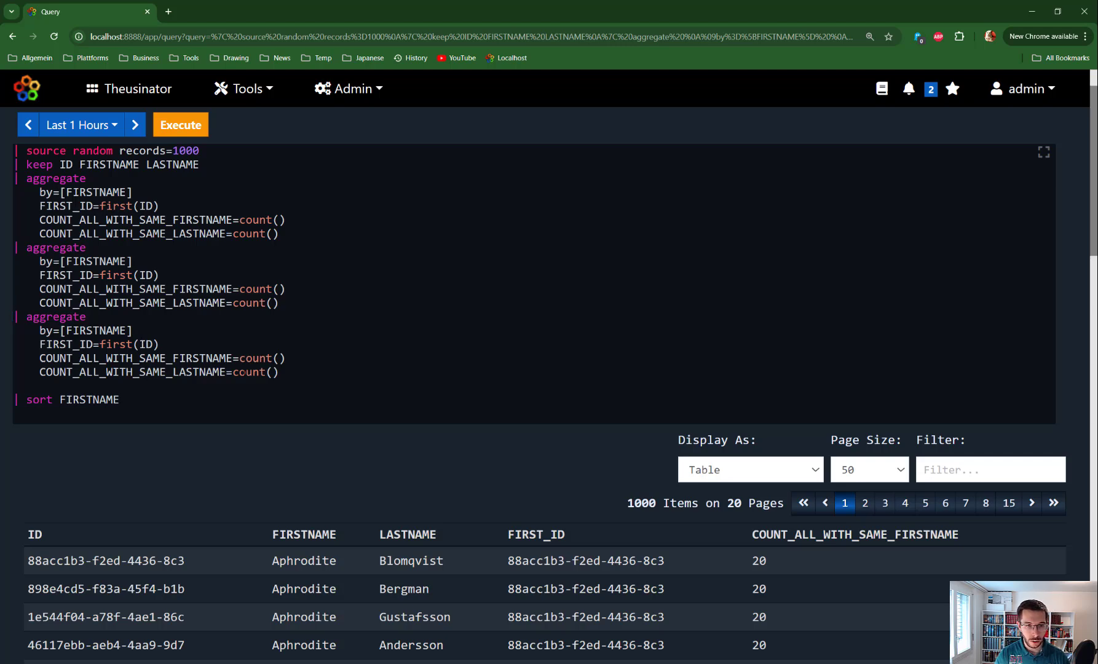
pyautogui.moveTo(280, 372); pyautogui.dragTo(15, 316)
pyautogui.press('BackSpace')
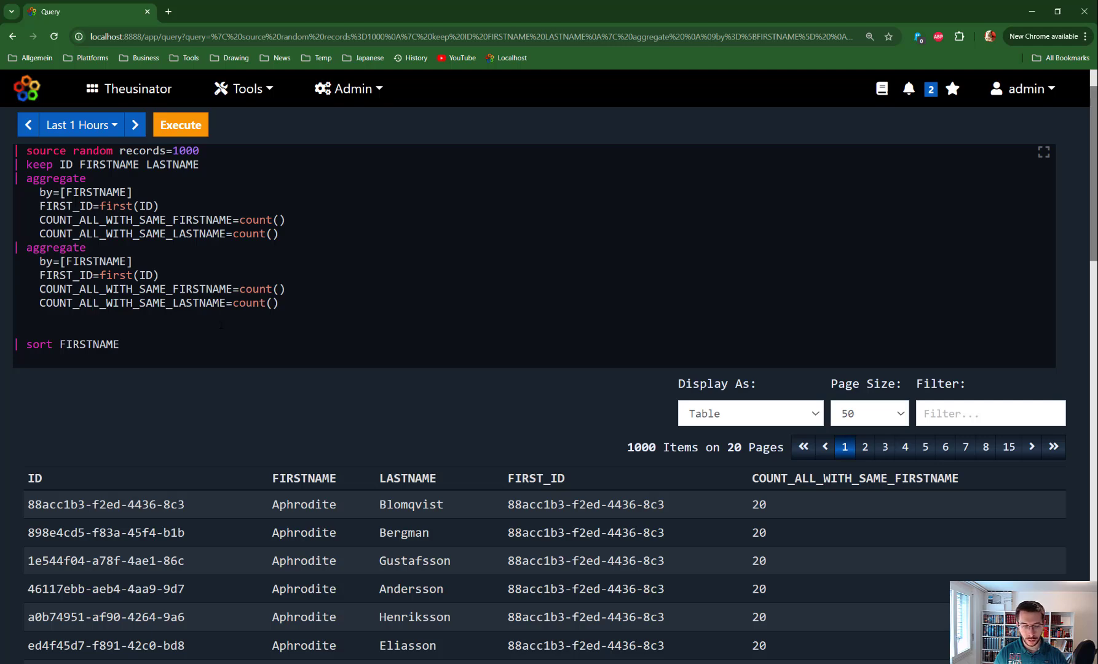
# - Remove the COUNT_ALL_WITH_SAME_FIRSTNAME line from the second aggregate block
pyautogui.hotkey('ctrl', 'l')
pyautogui.hotkey('alt', 'Up')
pyautogui.hotkey('alt', 'Down')
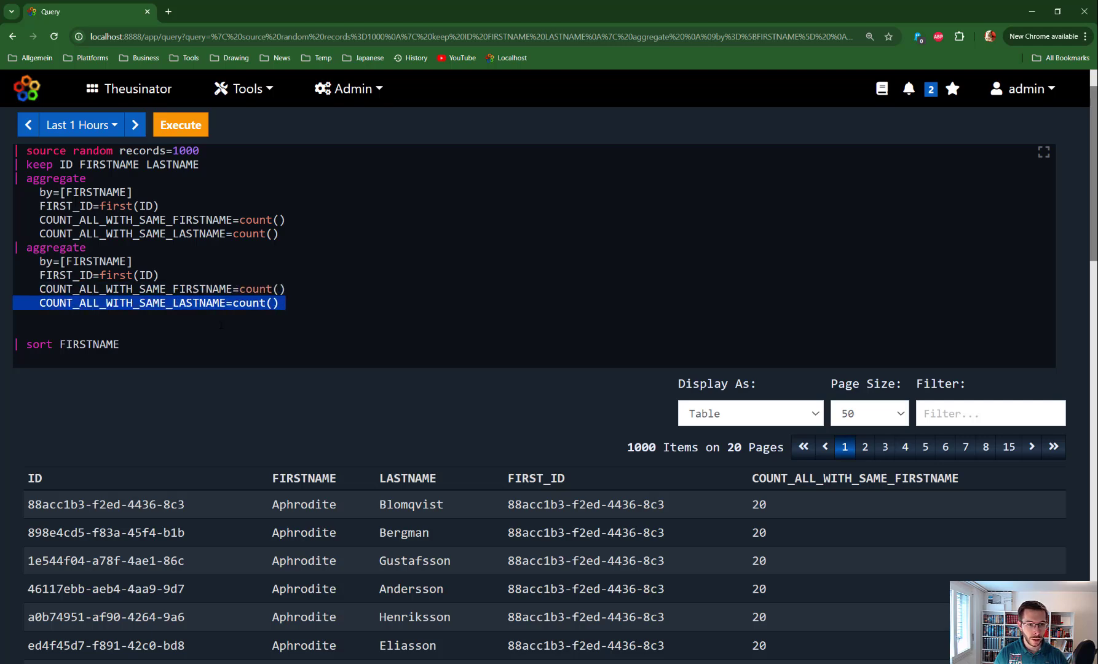
pyautogui.click(246, 275)
pyautogui.moveTo(300, 289); pyautogui.dragTo(1, 293)
pyautogui.press('BackSpace')
pyautogui.press('BackSpace')
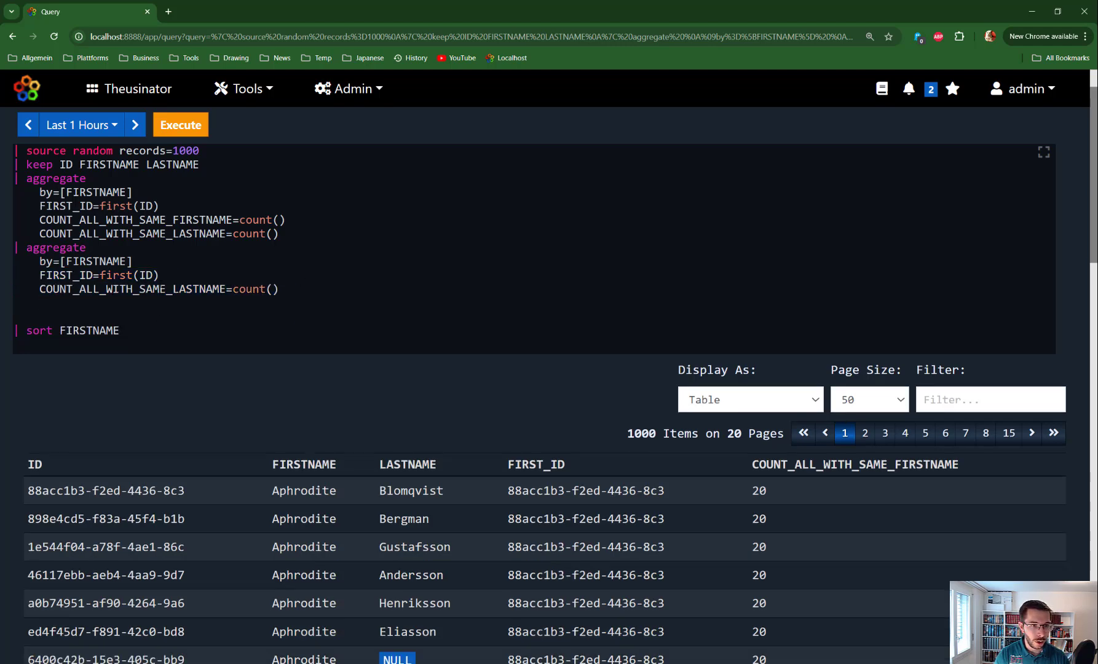
# - Remove the FIRST_ID line from the second aggregate block, group it by LASTNAME, and execute the query
pyautogui.moveTo(166, 274); pyautogui.dragTo(13, 275)
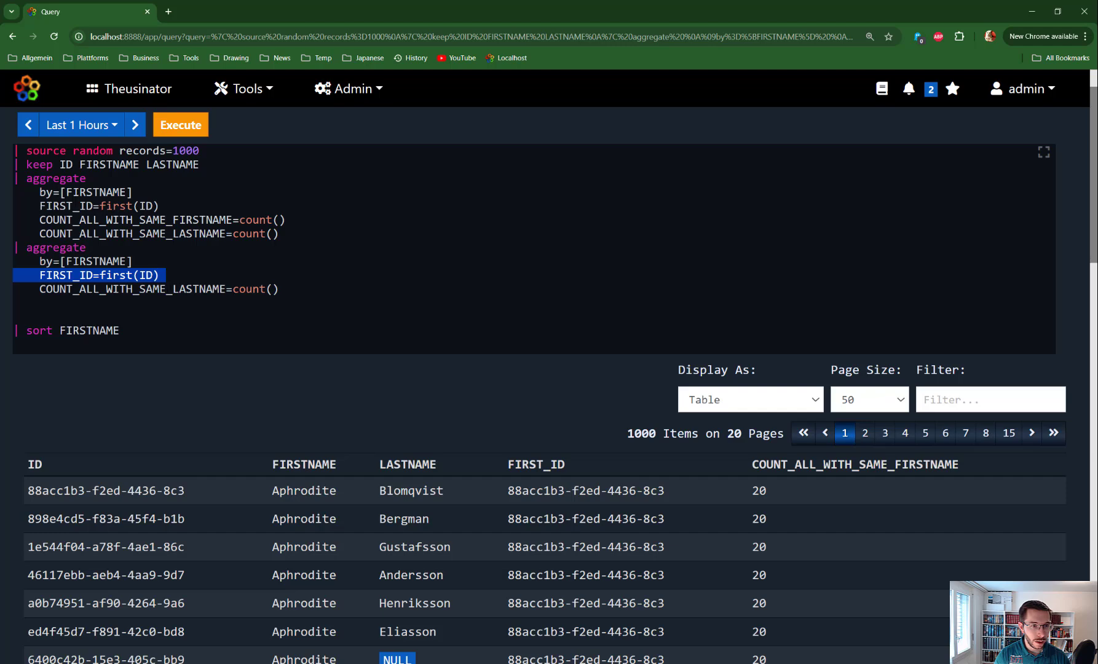
pyautogui.press('BackSpace')
pyautogui.press('BackSpace')
pyautogui.moveTo(99, 261); pyautogui.dragTo(66, 261)
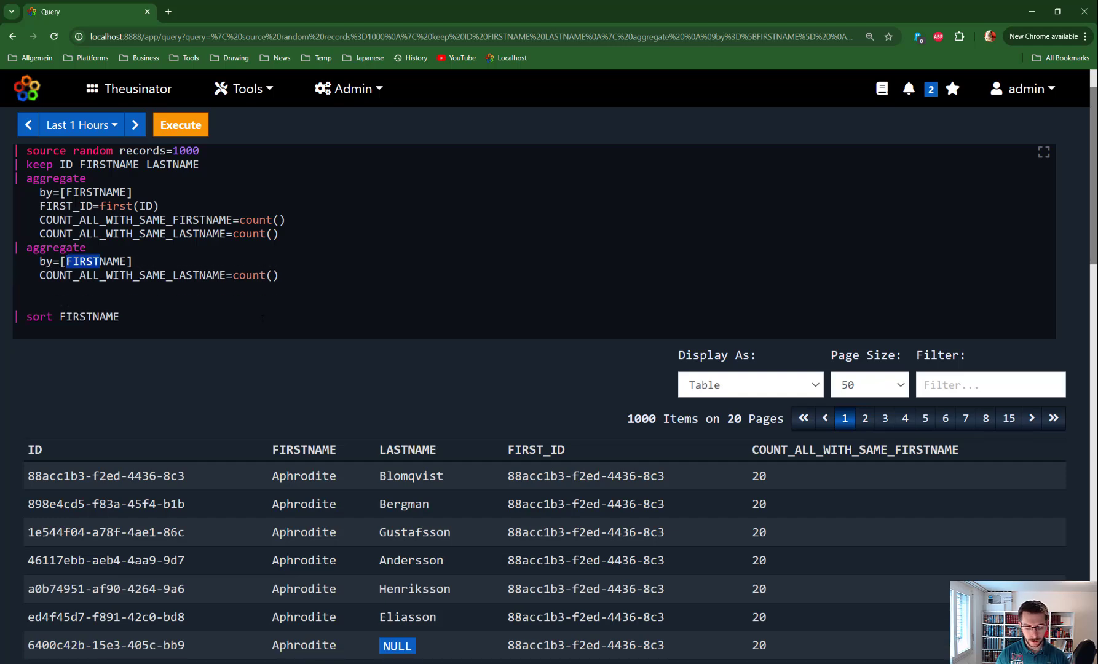
pyautogui.write('LAST')
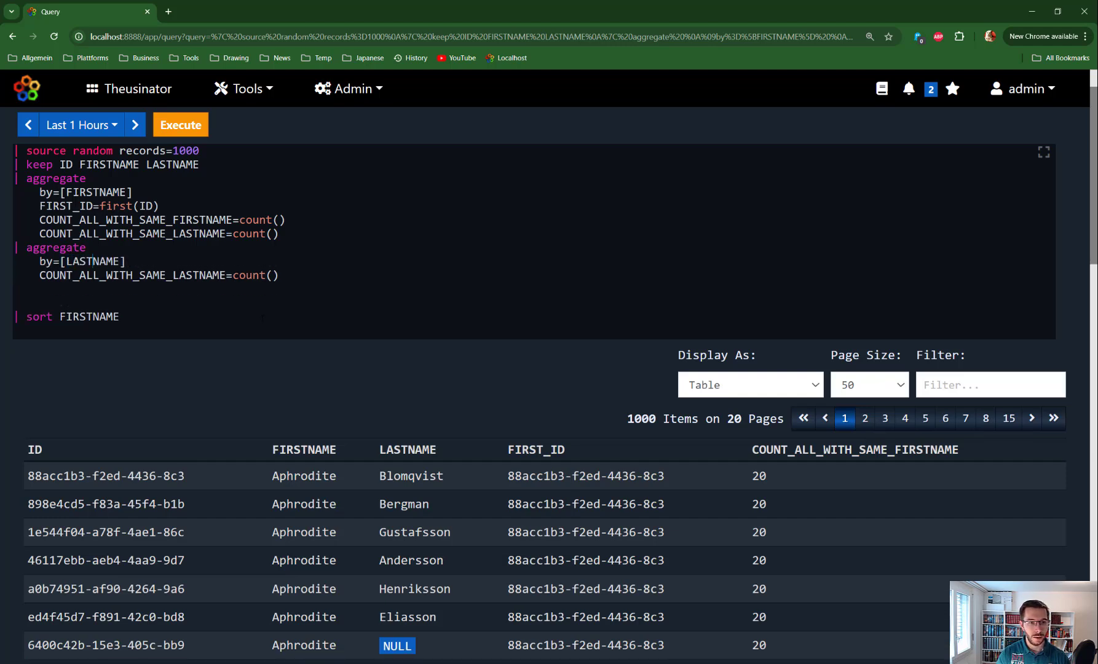
pyautogui.hotkey('ctrl', 'Return')
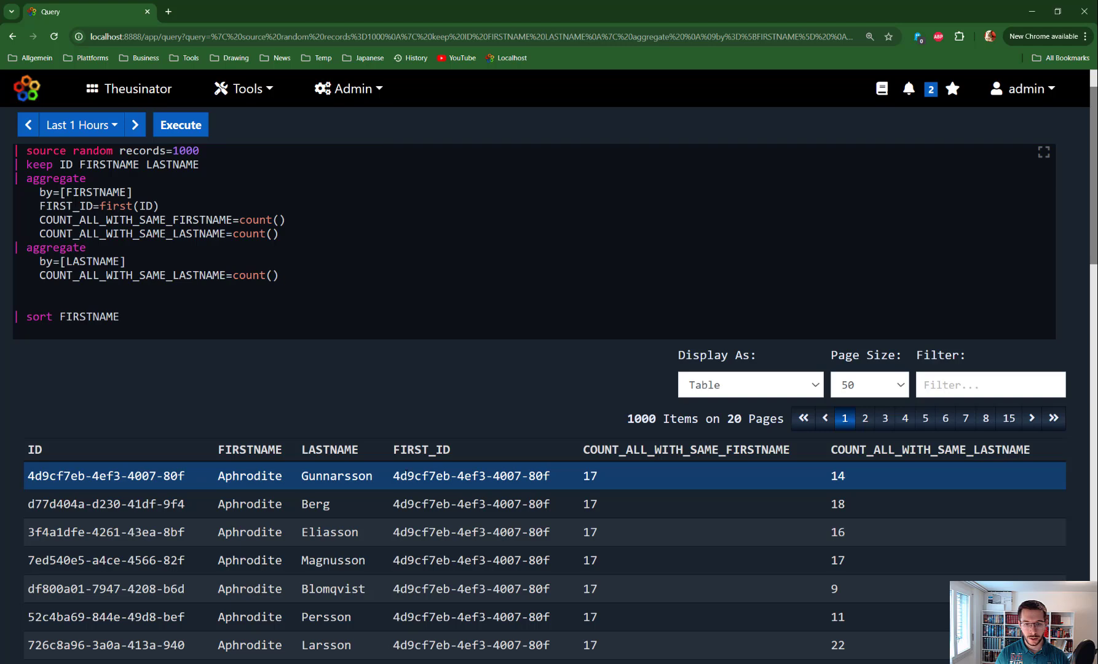
# - Examine the first result row's same-first-name count, LASTNAME value and same-last-name count
pyautogui.doubleClick(592, 477)
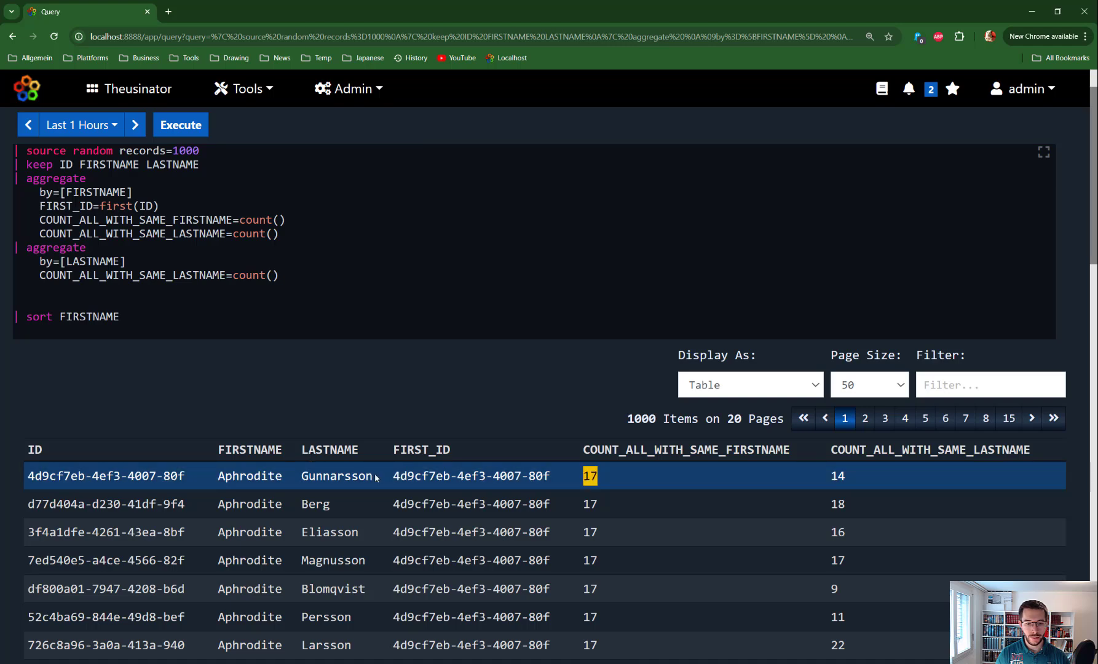
pyautogui.moveTo(374, 477); pyautogui.dragTo(302, 477)
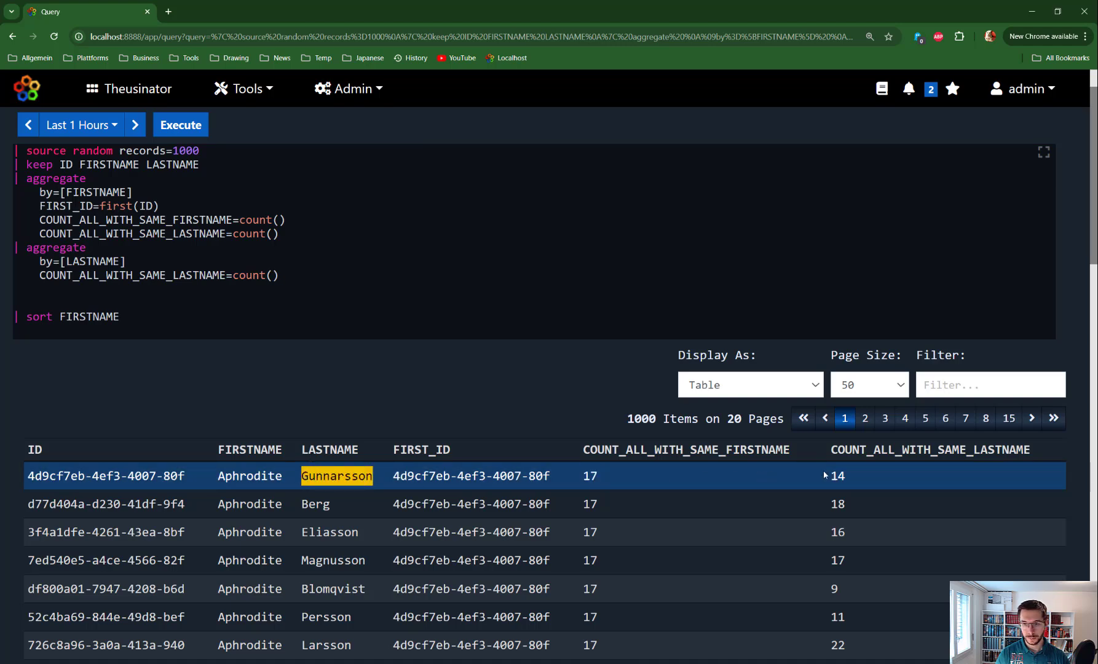
pyautogui.moveTo(832, 475); pyautogui.dragTo(873, 481)
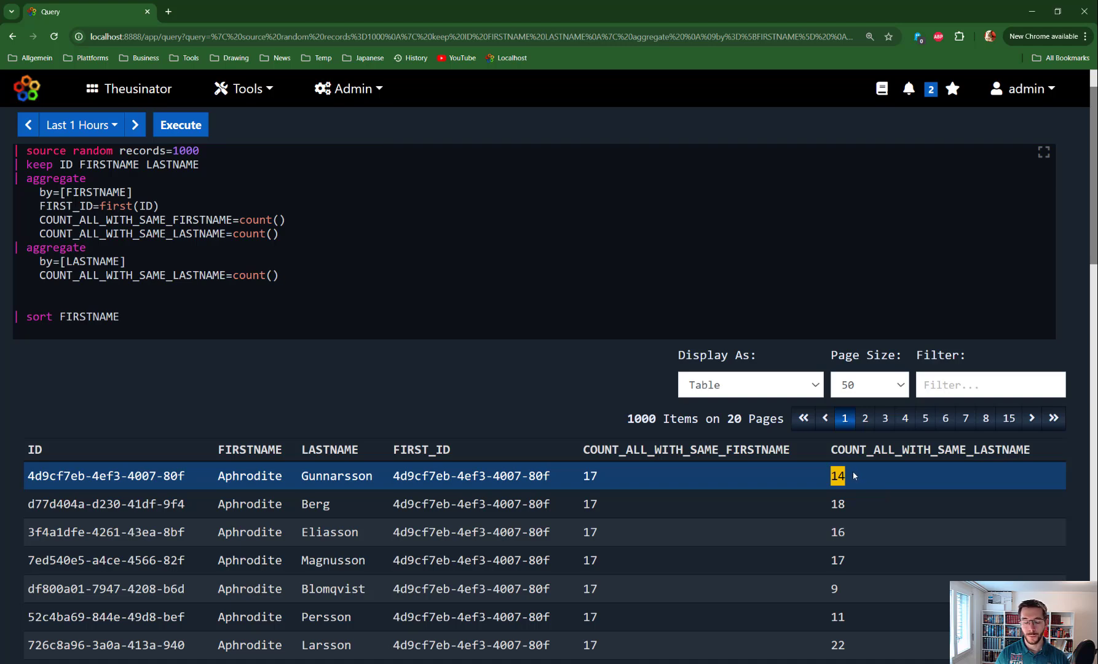
# - Replace the second aggregate's parameters and the trailing sort command with TOTAL = count(), and execute the query
pyautogui.click(50, 298)
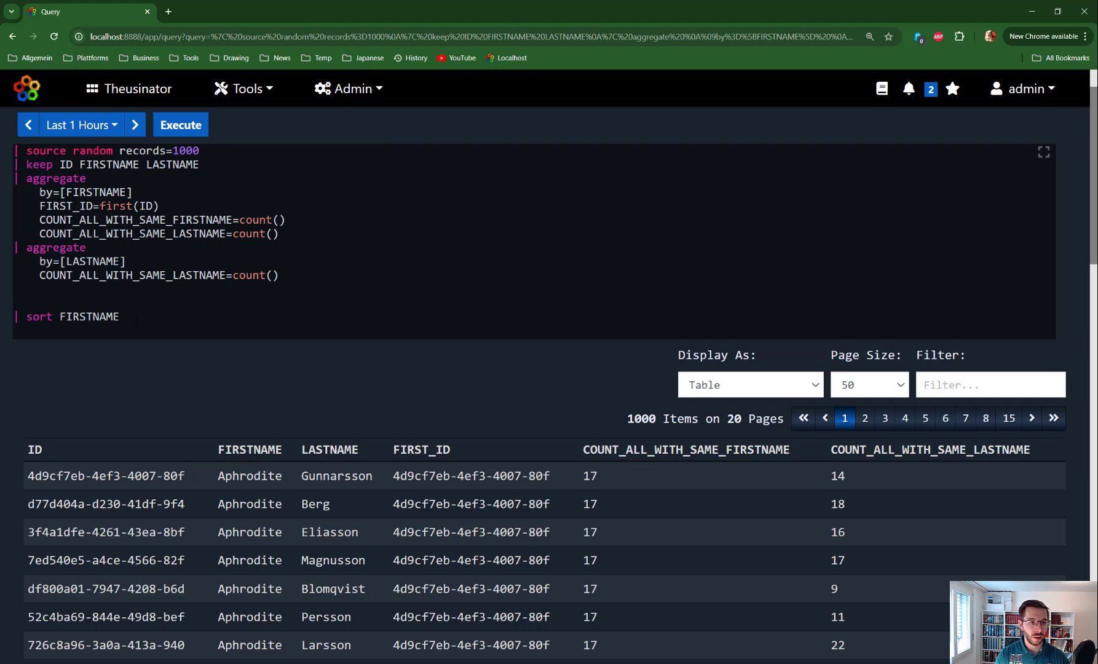
pyautogui.moveTo(120, 317); pyautogui.dragTo(39, 262)
pyautogui.press('BackSpace')
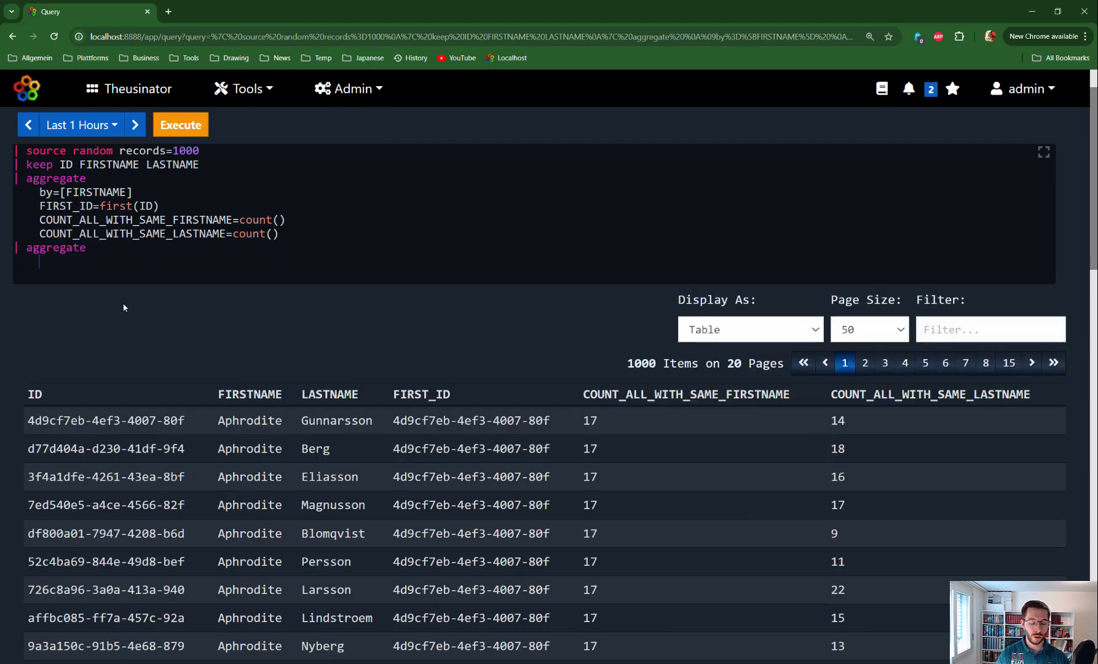
pyautogui.write('TOTAL')
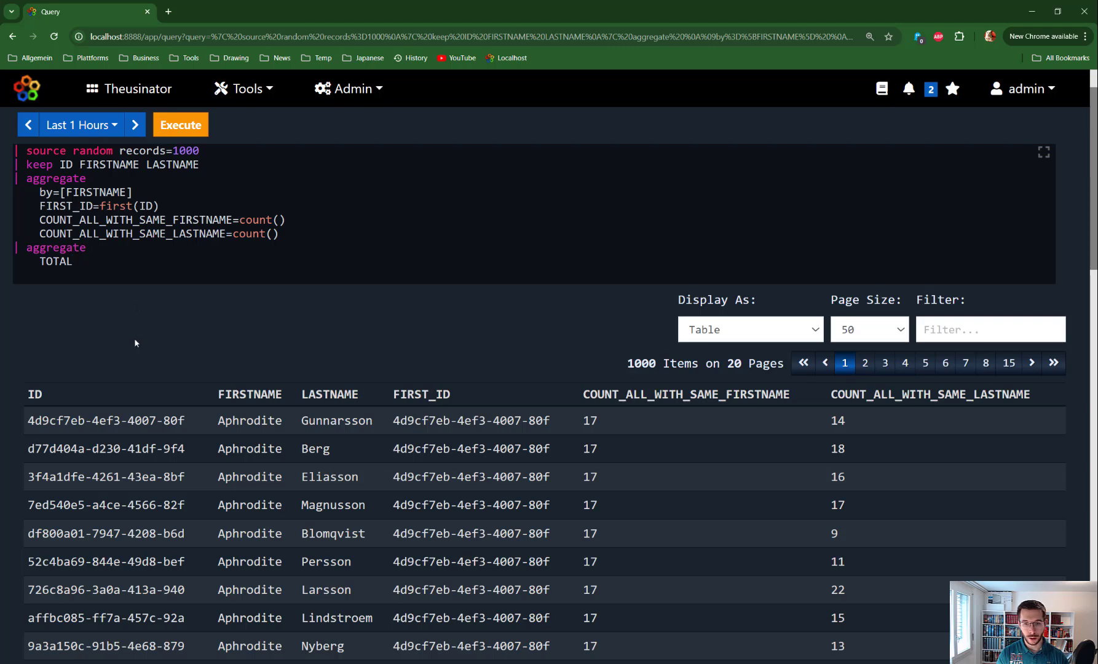
pyautogui.write(' =')
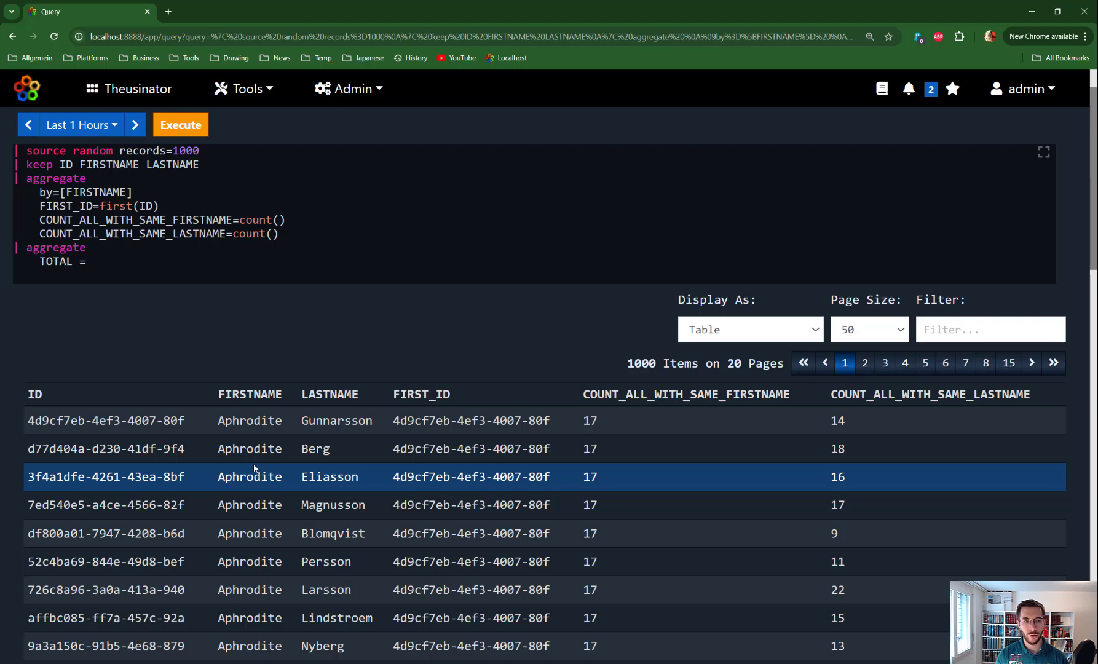
pyautogui.moveTo(143, 192); pyautogui.dragTo(40, 193)
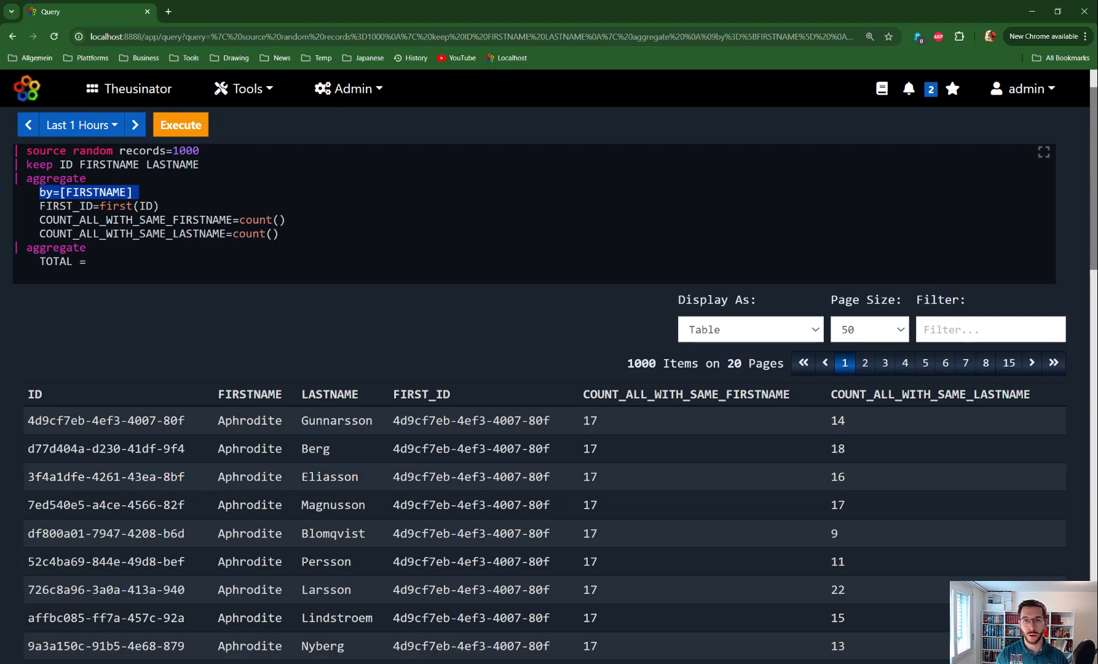
pyautogui.click(109, 264)
pyautogui.write('count()')
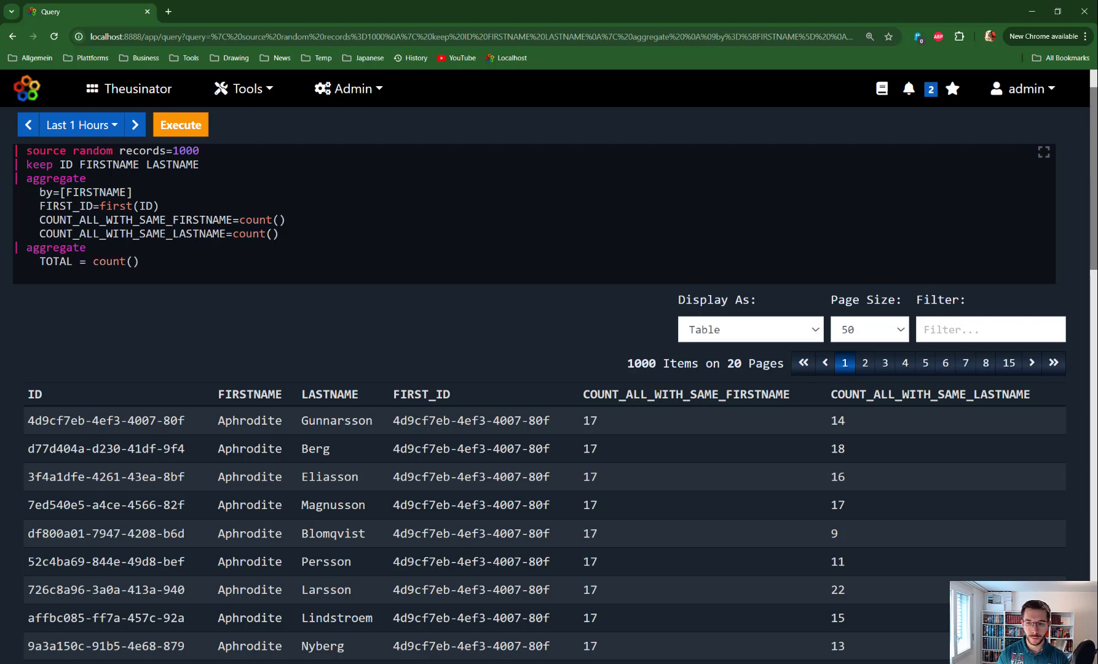
pyautogui.hotkey('ctrl', 'Return')
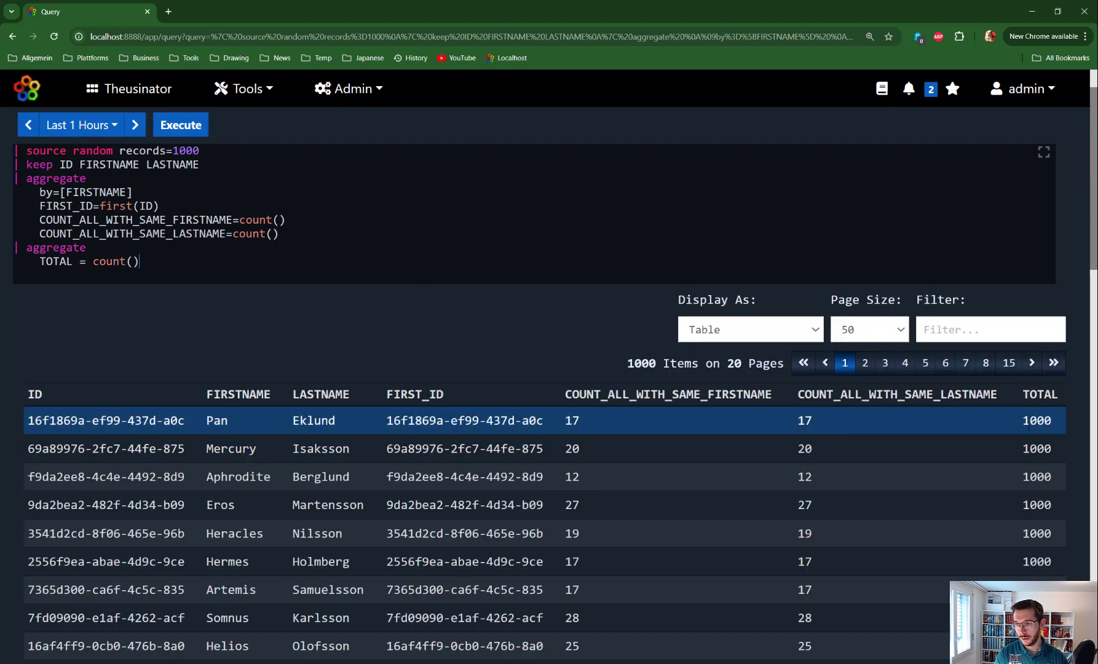
# - Review the TOTAL column across the result rows and the ungrouped count() call that produces it
pyautogui.scroll(-1, 1032, 445)
pyautogui.scroll(-3, 1031, 446)
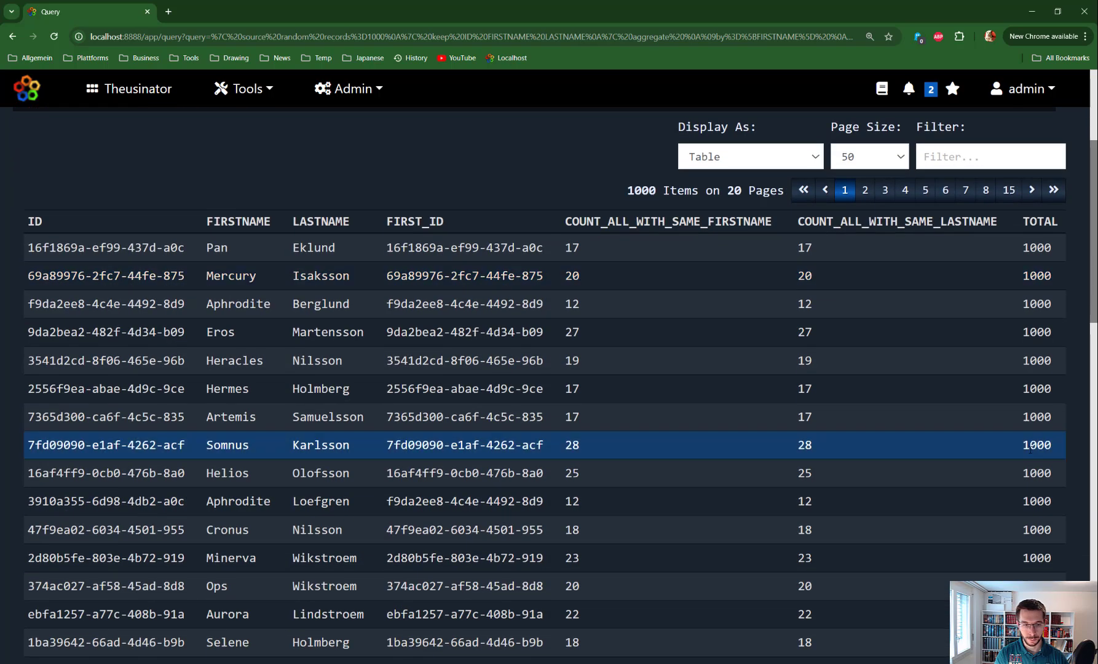
pyautogui.scroll(4, 852, 408)
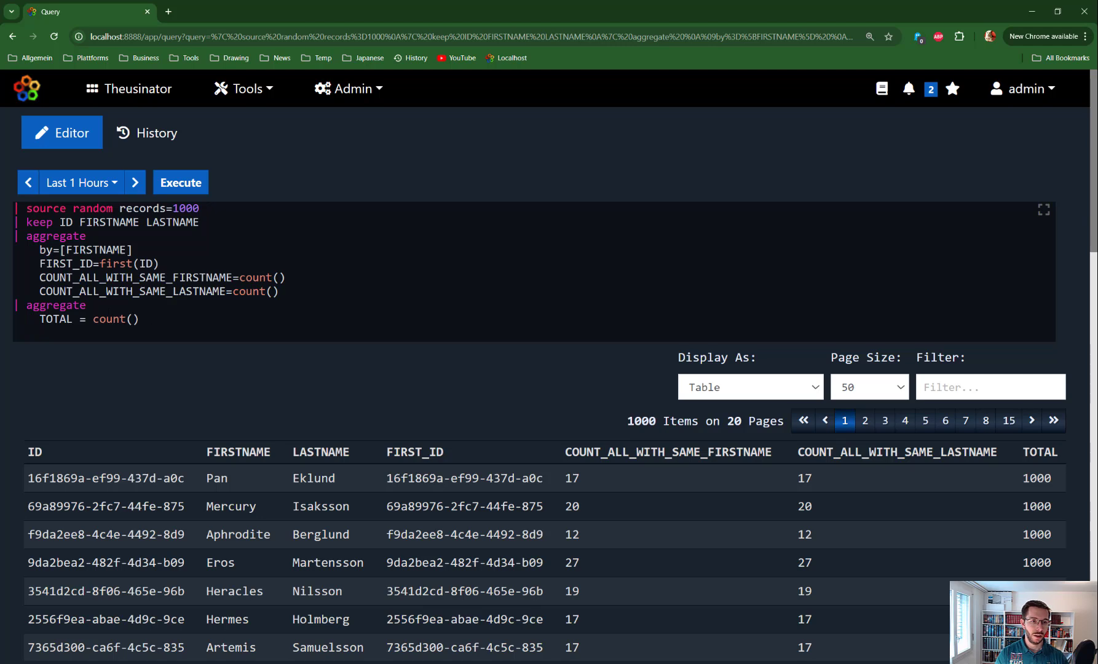
pyautogui.moveTo(93, 318); pyautogui.dragTo(139, 318)
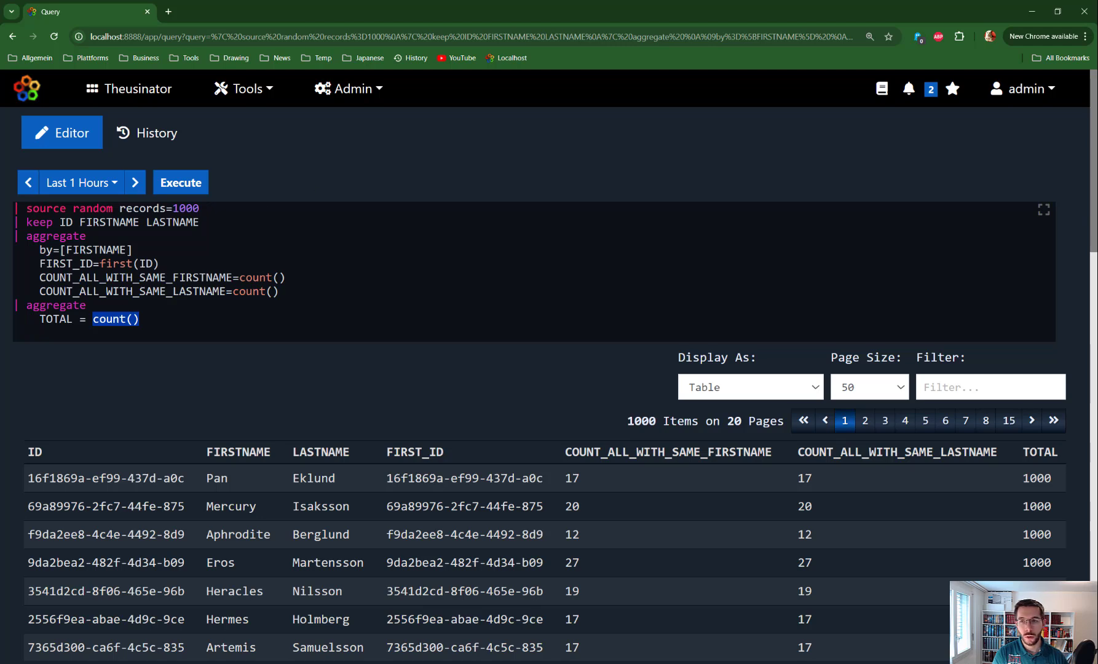
# - Open the manual in a new browser tab and show the Functions page of its Query section
pyautogui.rightClick(881, 90)
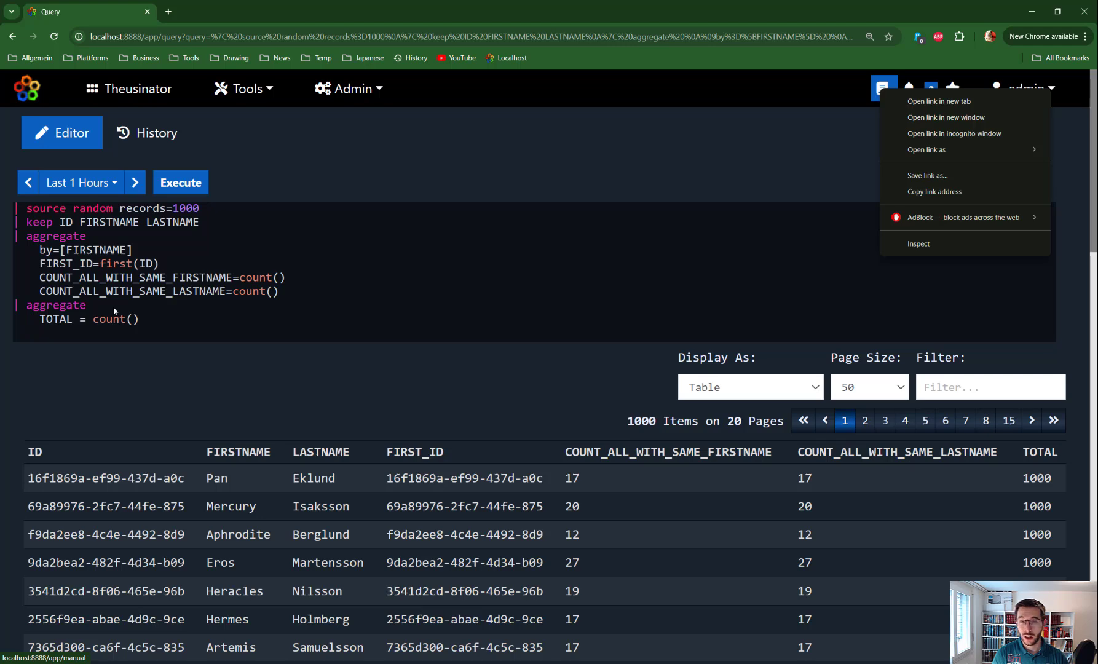
pyautogui.click(910, 100)
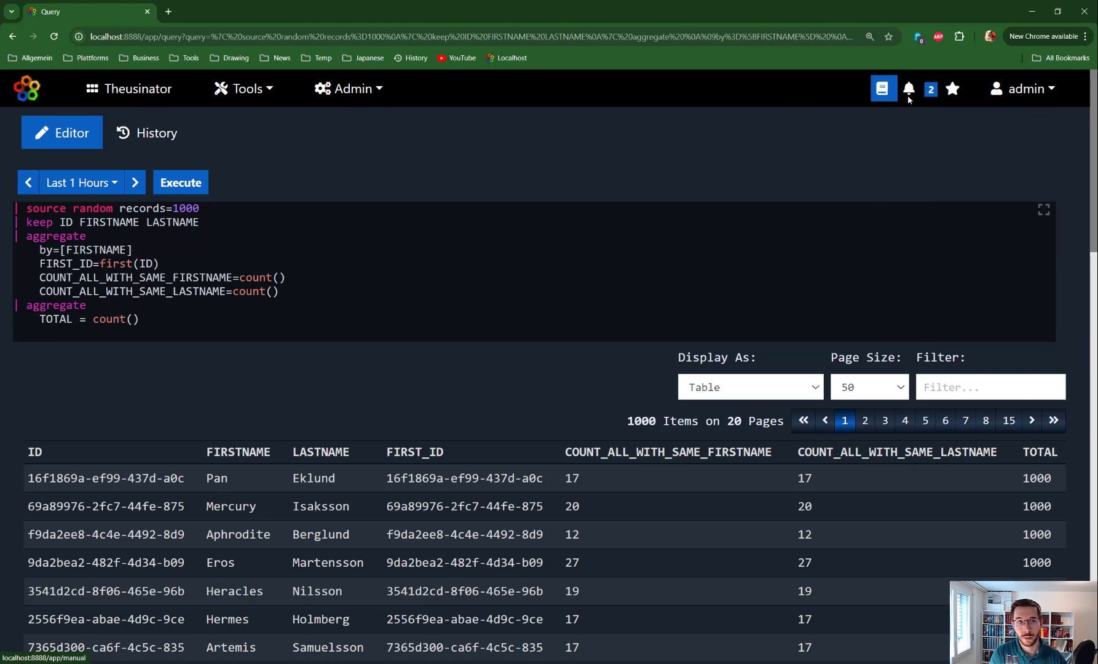
pyautogui.click(222, 12)
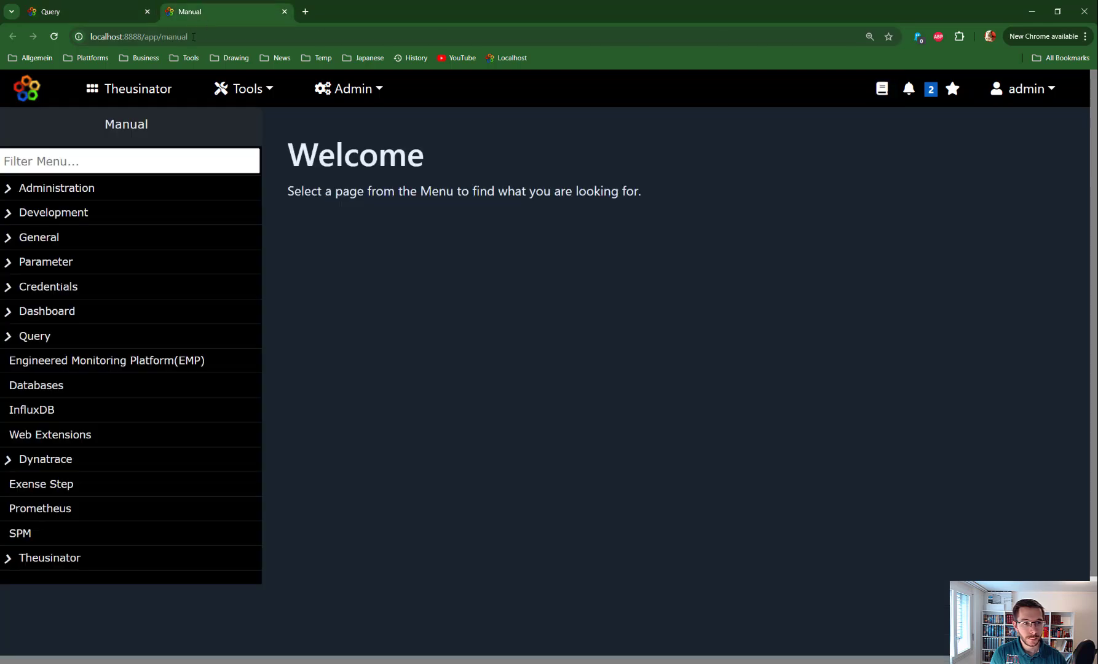
pyautogui.click(61, 163)
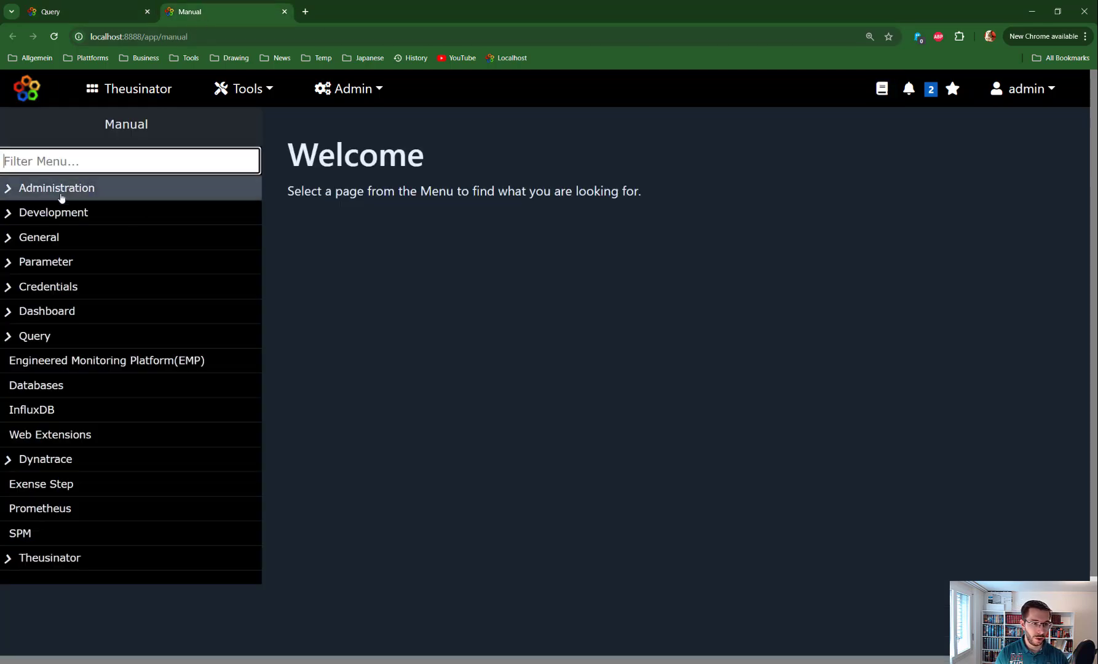
pyautogui.click(10, 337)
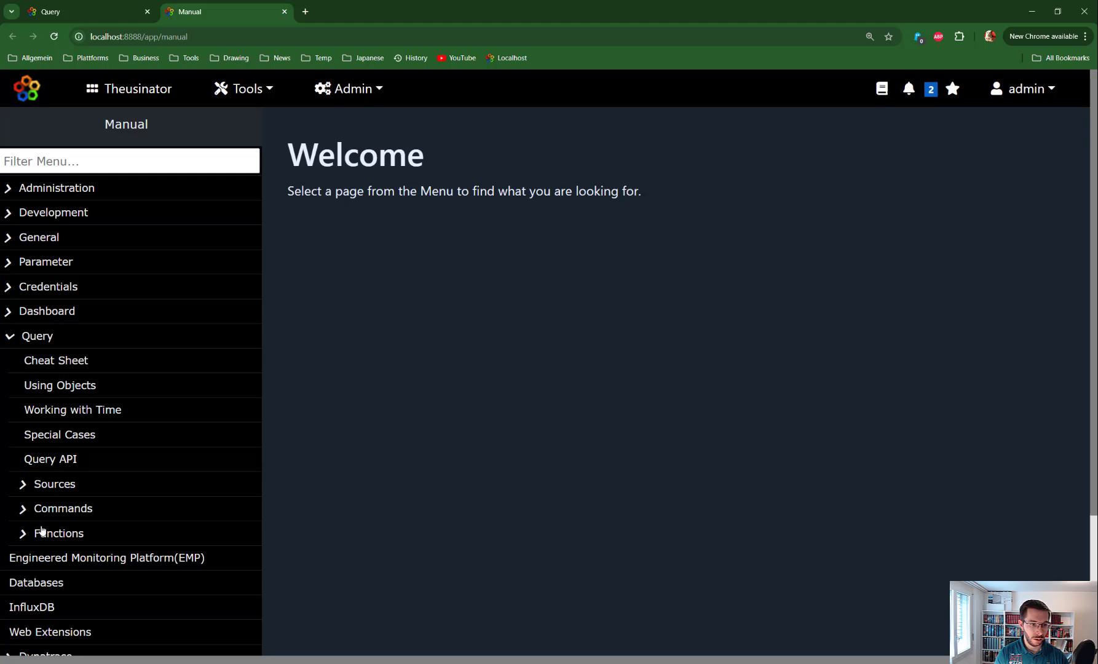
pyautogui.click(72, 535)
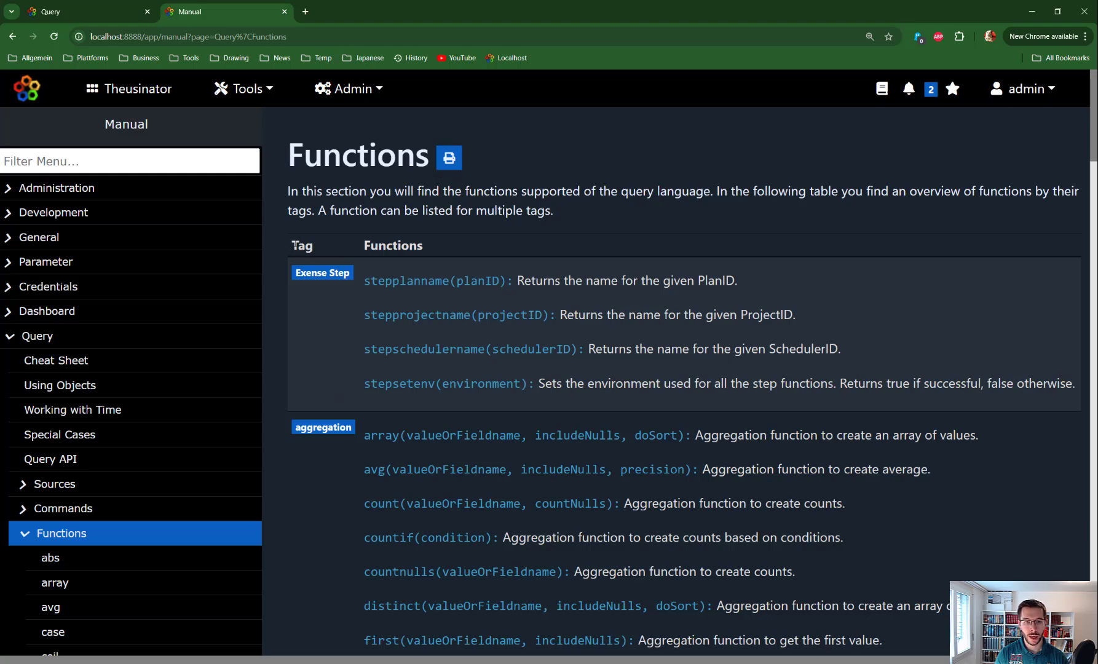
# - Read through the functions tagged aggregation in the manual's function overview
pyautogui.scroll(-2, 354, 370)
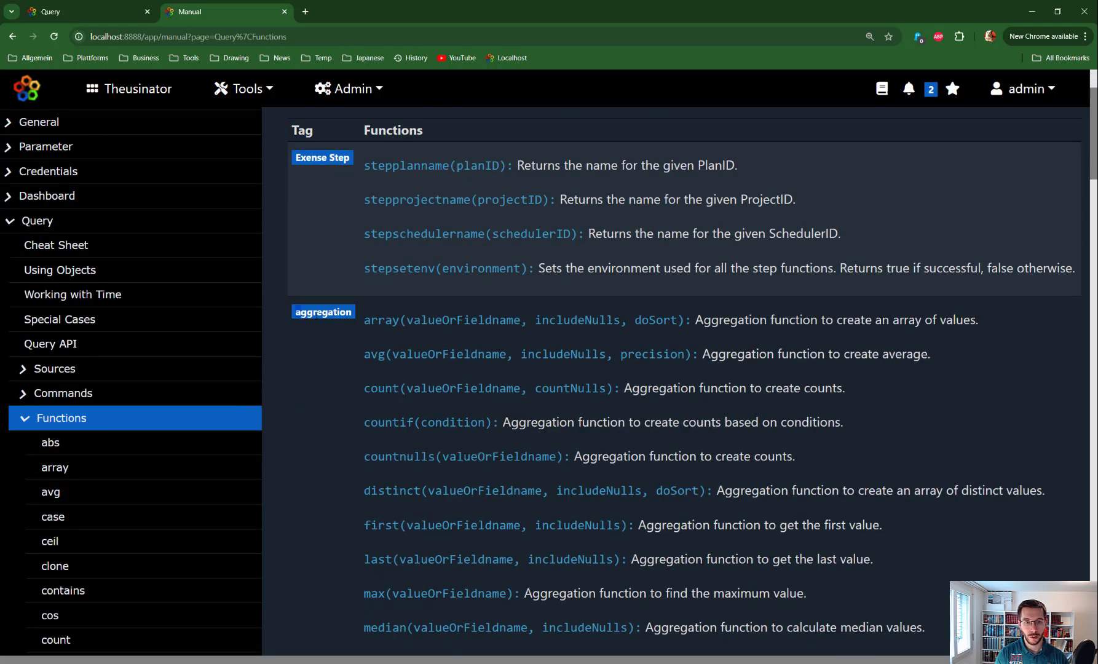
pyautogui.scroll(-2, 382, 362)
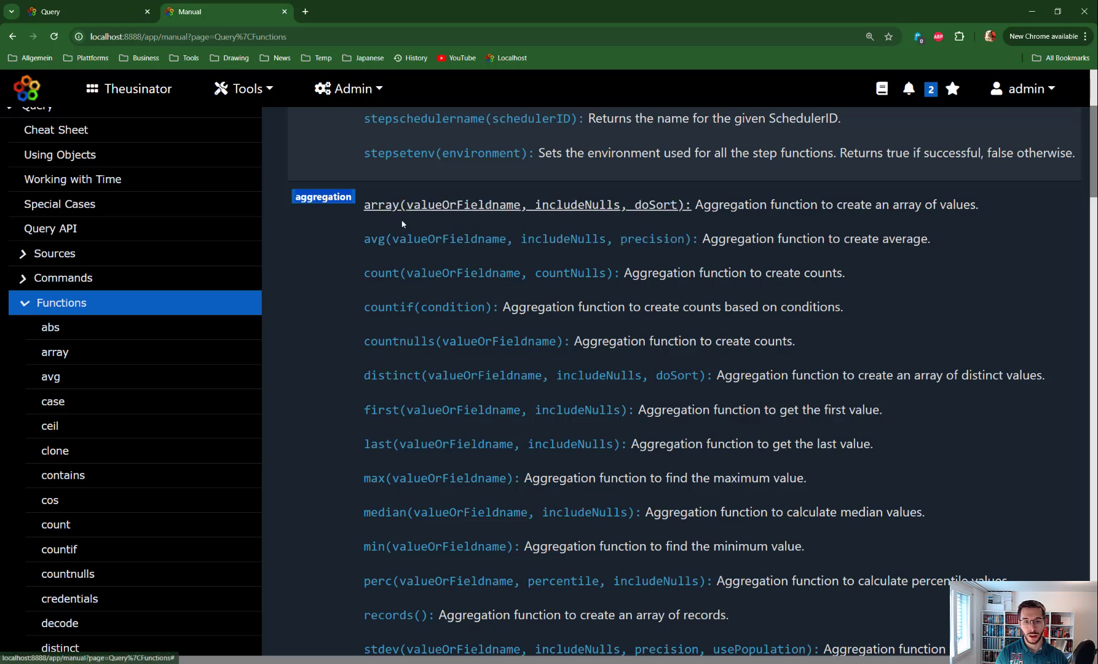
pyautogui.scroll(-3, 410, 399)
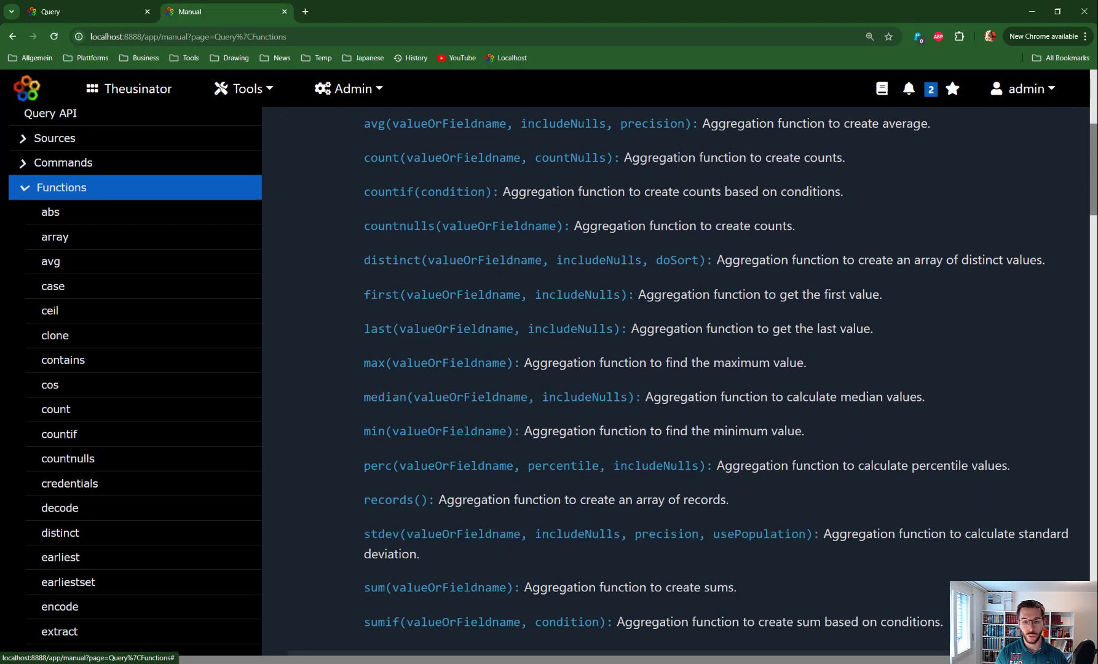
pyautogui.scroll(-2, 408, 517)
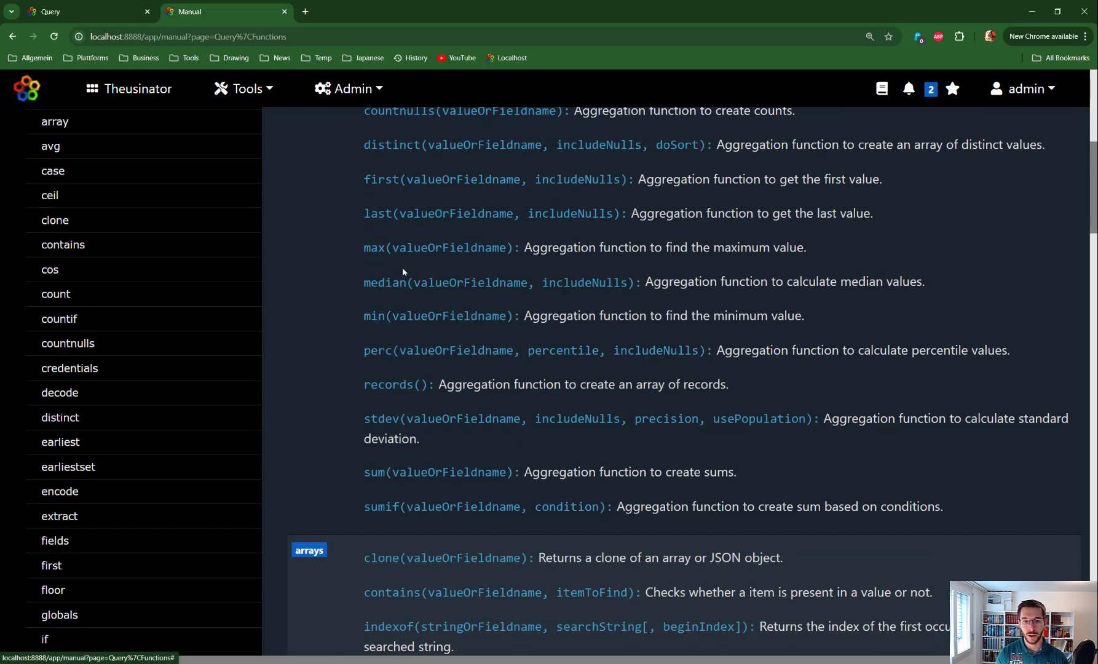
pyautogui.scroll(4, 402, 267)
pyautogui.scroll(2, 404, 255)
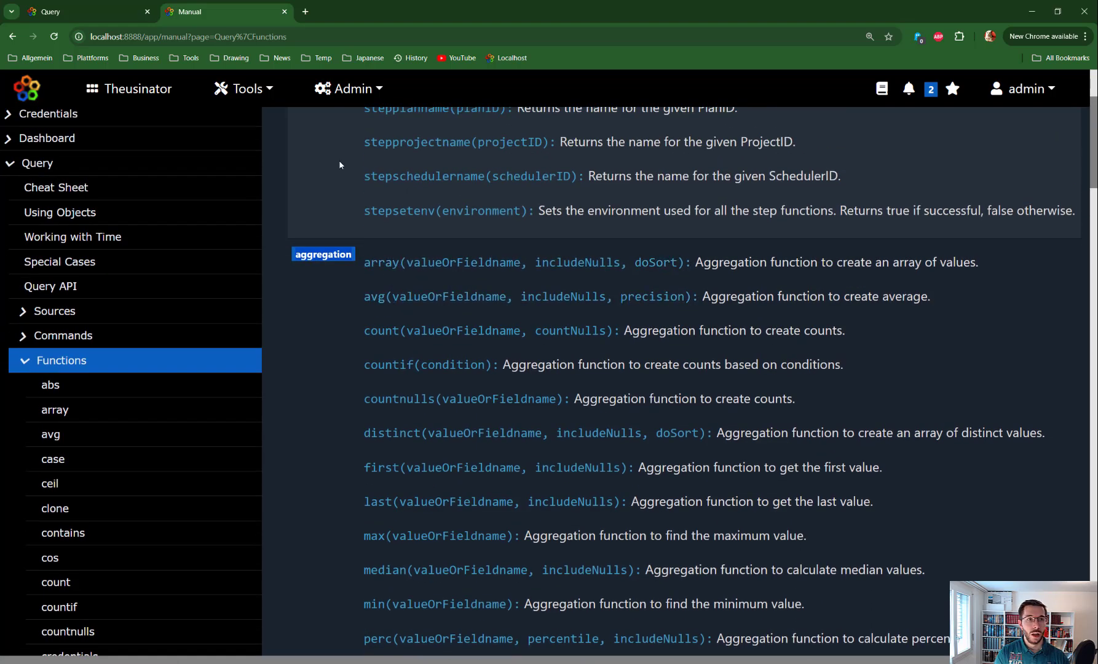